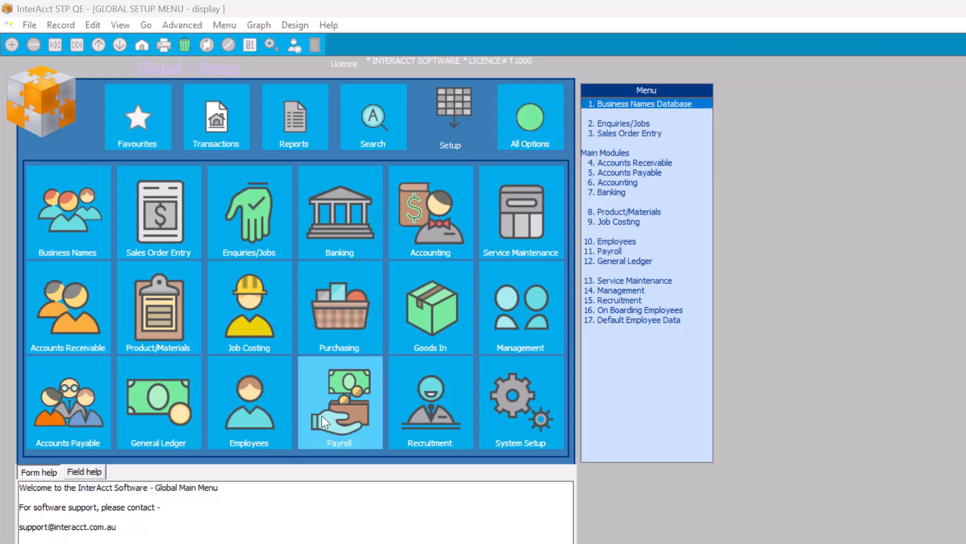
# - List all 12 onboarding employees from the Employees OnBoarding search with no filters
pyautogui.click(248, 401)
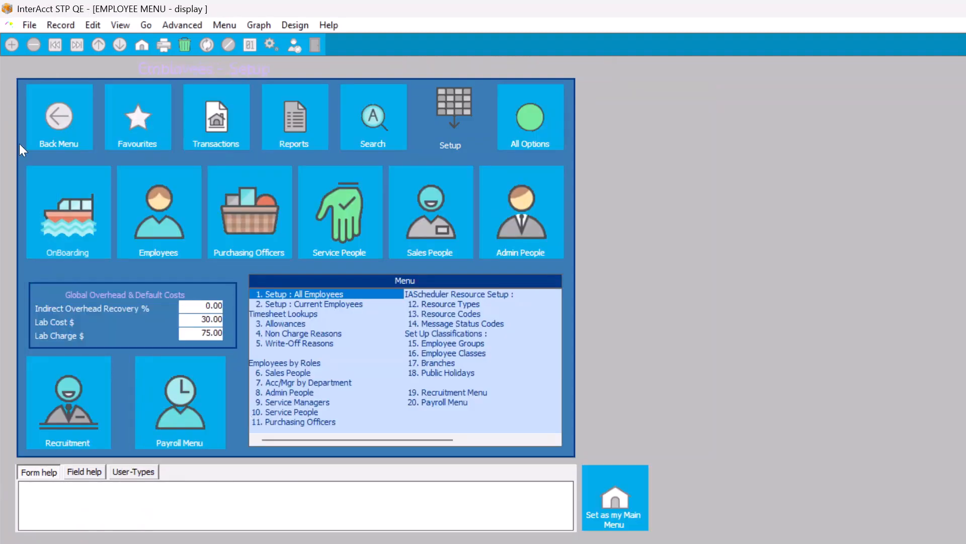
pyautogui.click(72, 217)
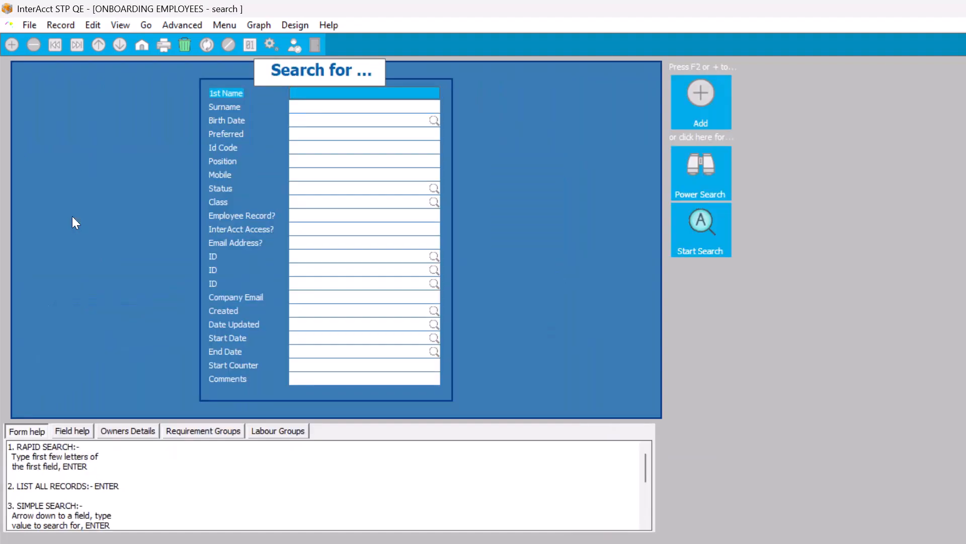
pyautogui.press('Return')
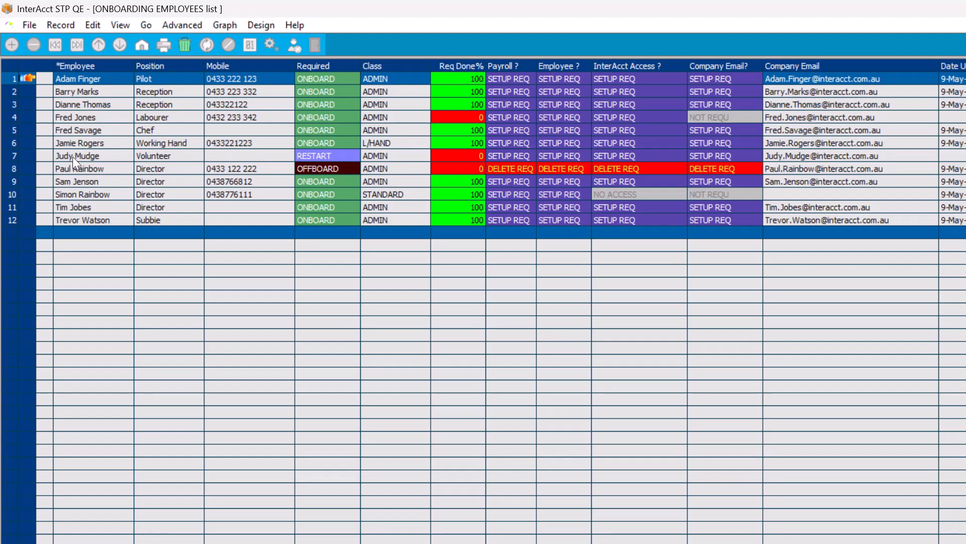
# - Open the volunteer's onboarding record and view its 12-entry Requirement Register
pyautogui.doubleClick(25, 155)
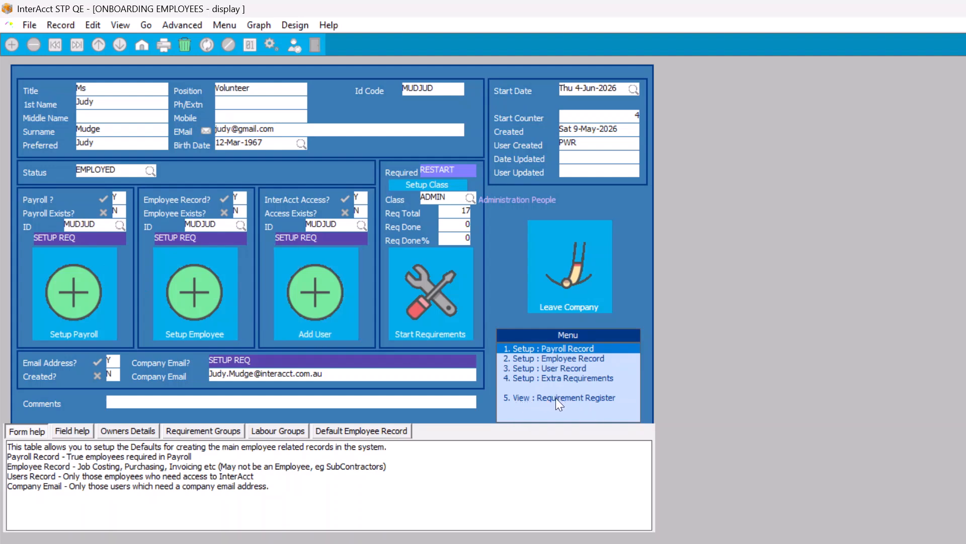
pyautogui.doubleClick(568, 394)
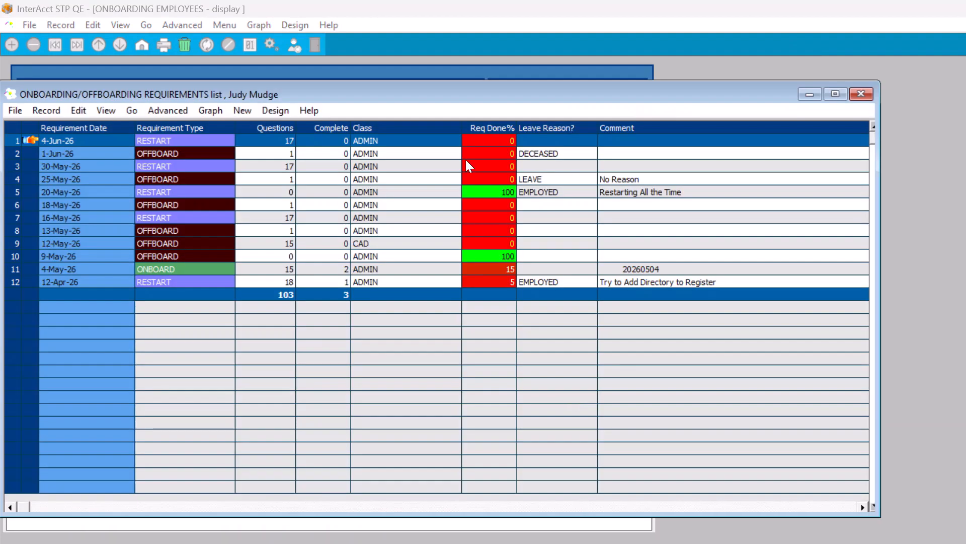
pyautogui.moveTo(436, 95); pyautogui.dragTo(514, 270)
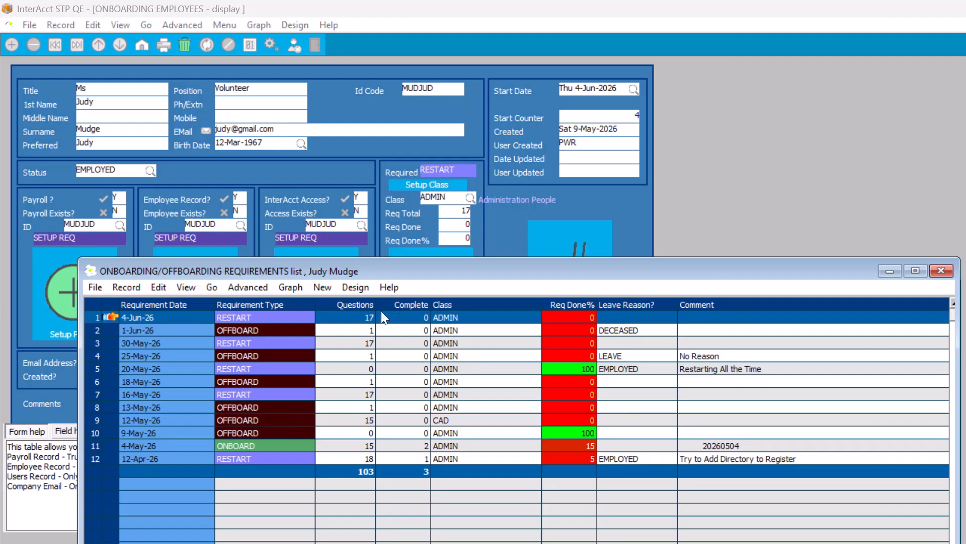
# - Close the register and review the employee's 17 class start requirements
pyautogui.click(948, 270)
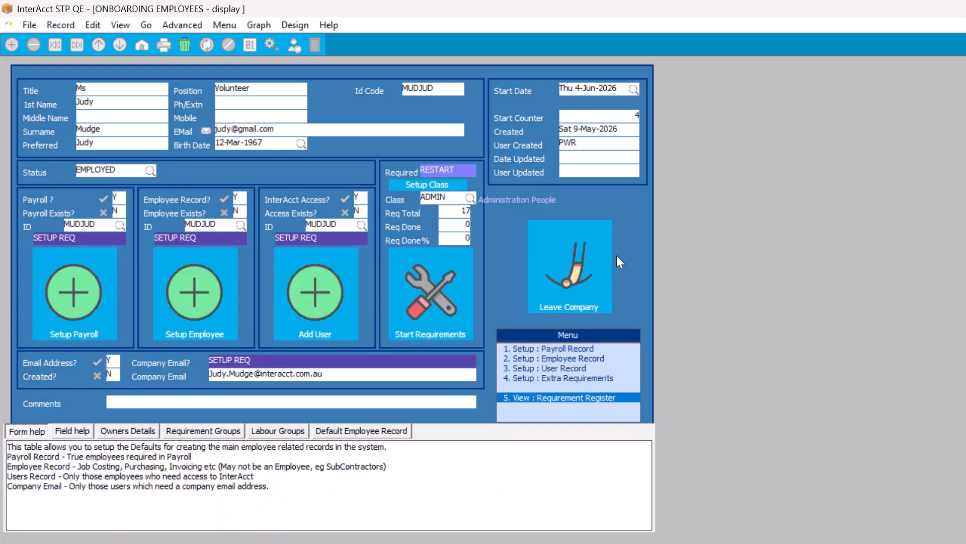
pyautogui.click(420, 294)
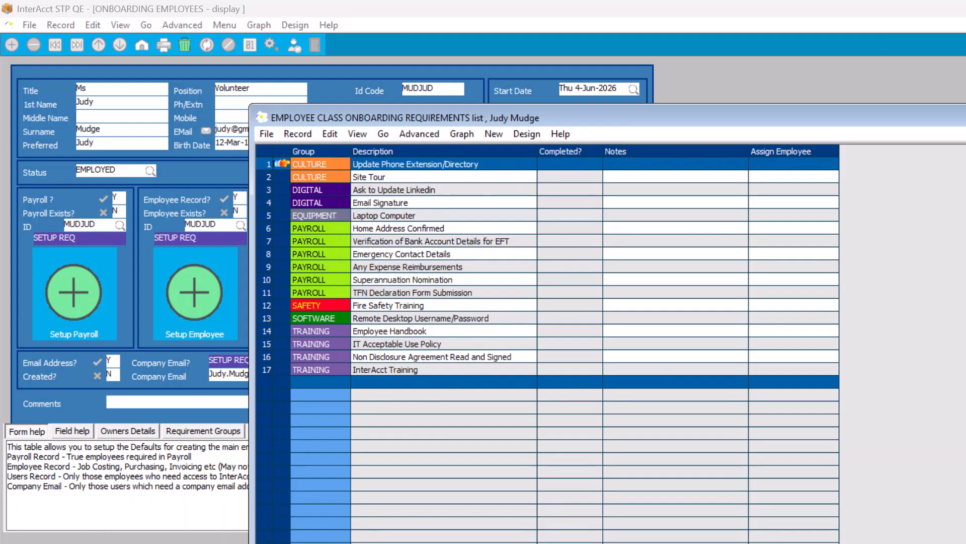
pyautogui.press('Escape')
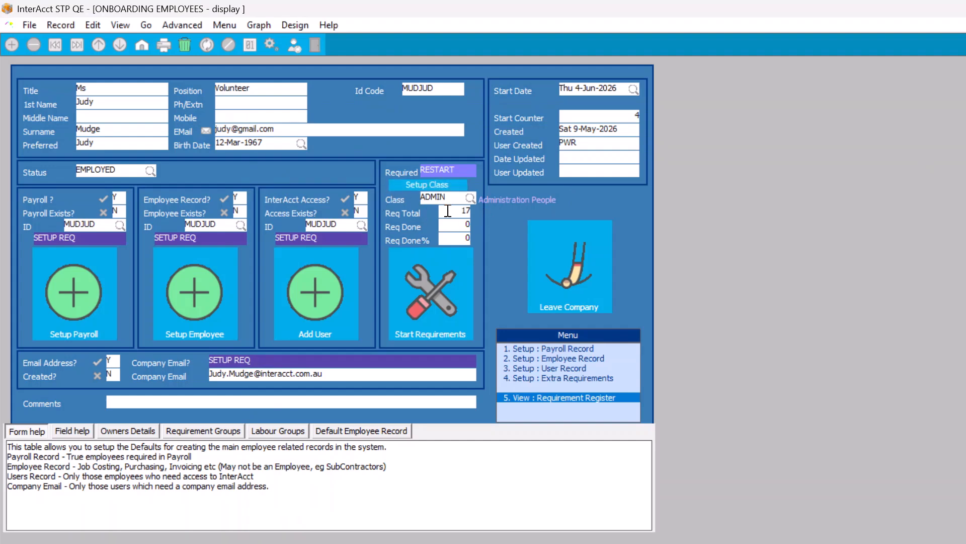
# - Reselect ADMIN from the labour class lookup as the employee's class
pyautogui.click(471, 198)
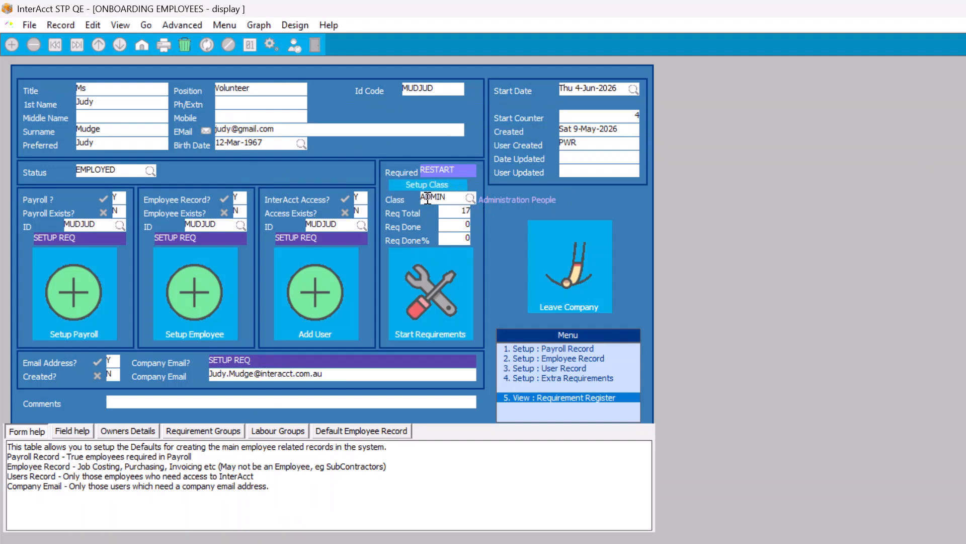
pyautogui.click(473, 197)
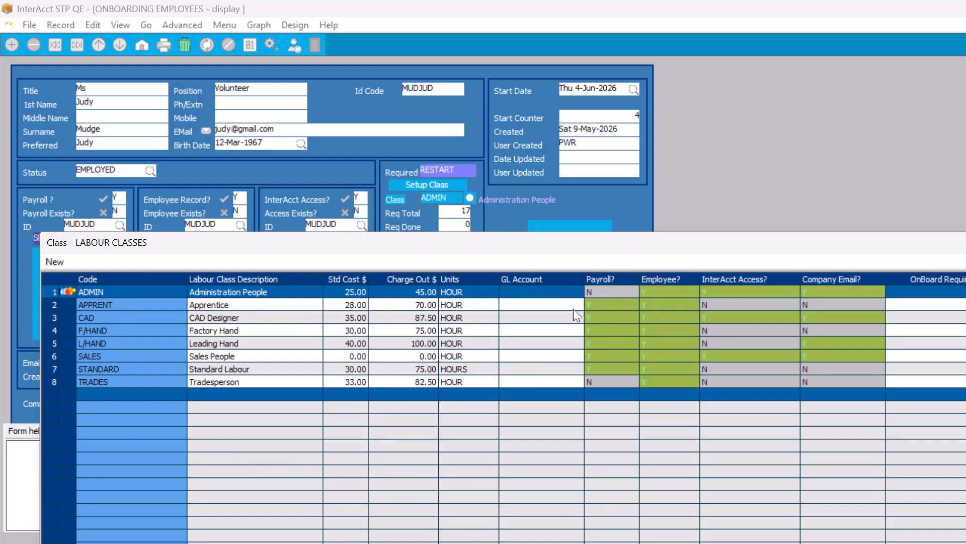
pyautogui.doubleClick(600, 285)
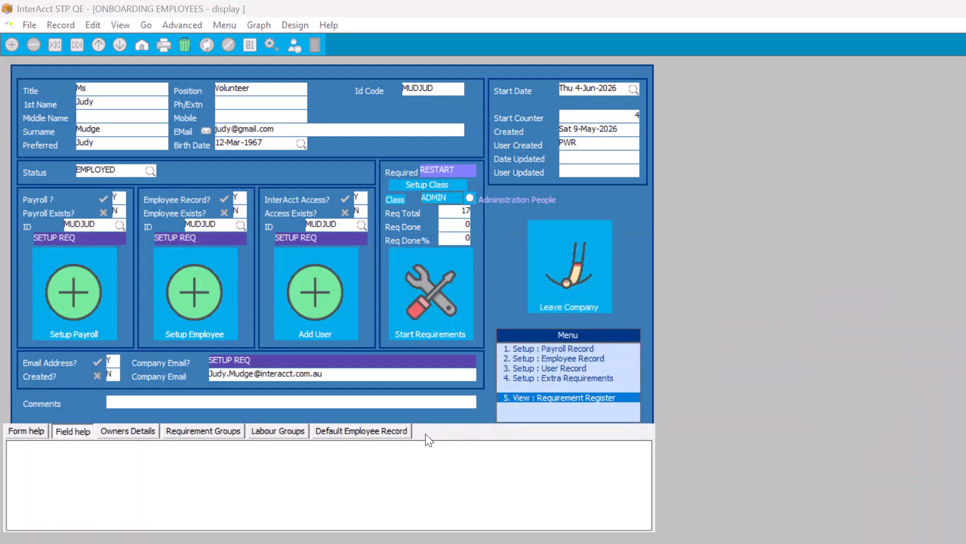
# - Set Payroll? to Y in the ADMIN class setup
pyautogui.click(410, 185)
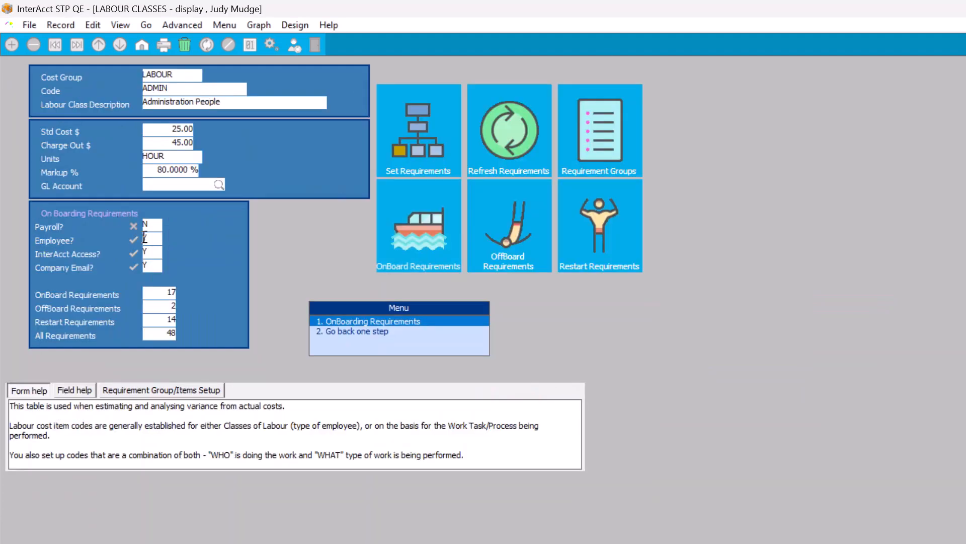
pyautogui.click(149, 228)
pyautogui.write('Y')
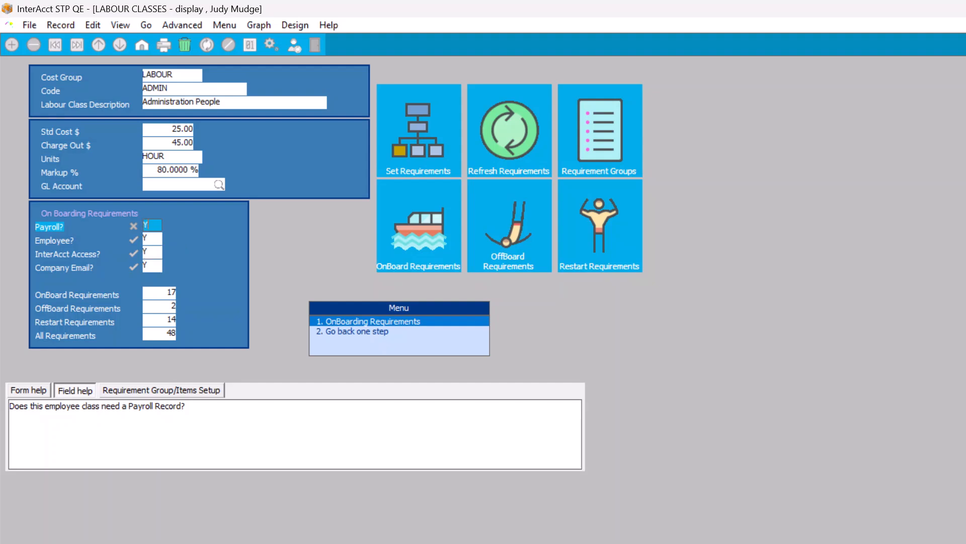
pyautogui.press('Return')
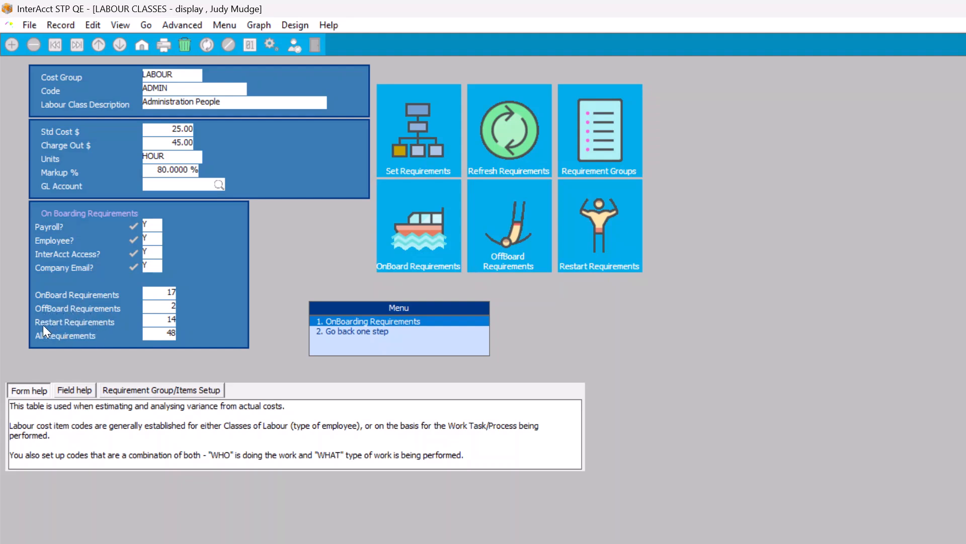
# - Review the ADMIN class's full, onboard, offboard and restart requirement lists
pyautogui.click(424, 123)
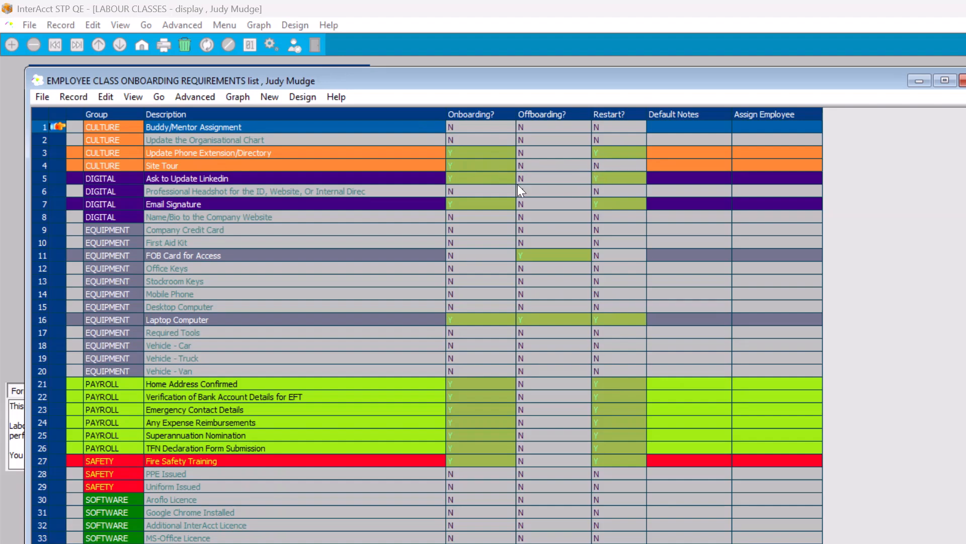
pyautogui.press('Escape')
pyautogui.click(407, 225)
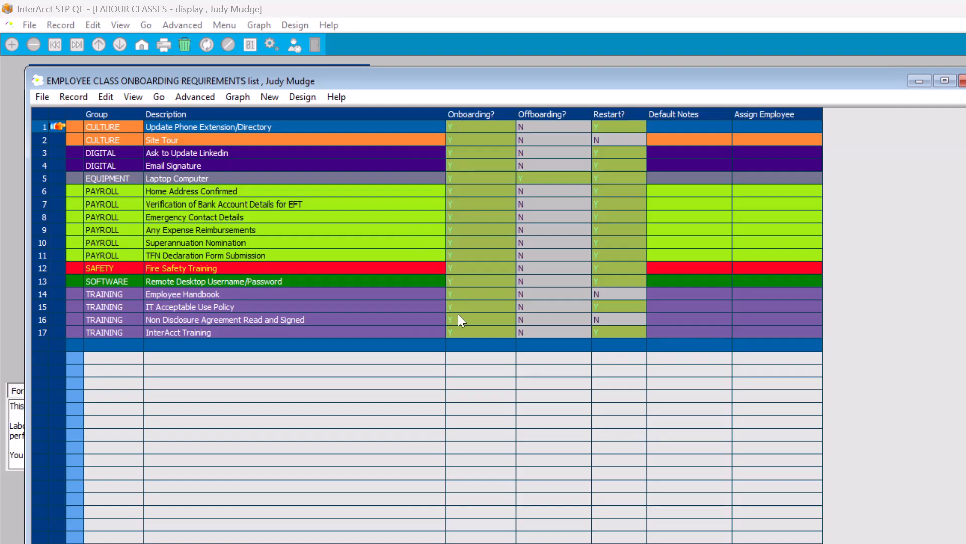
pyautogui.press('Escape')
pyautogui.click(497, 228)
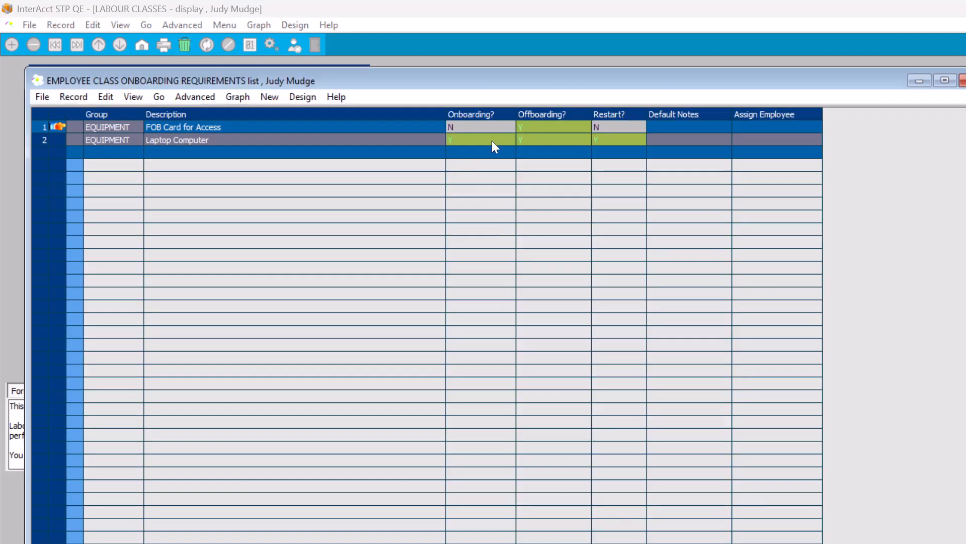
pyautogui.press('Escape')
pyautogui.click(603, 220)
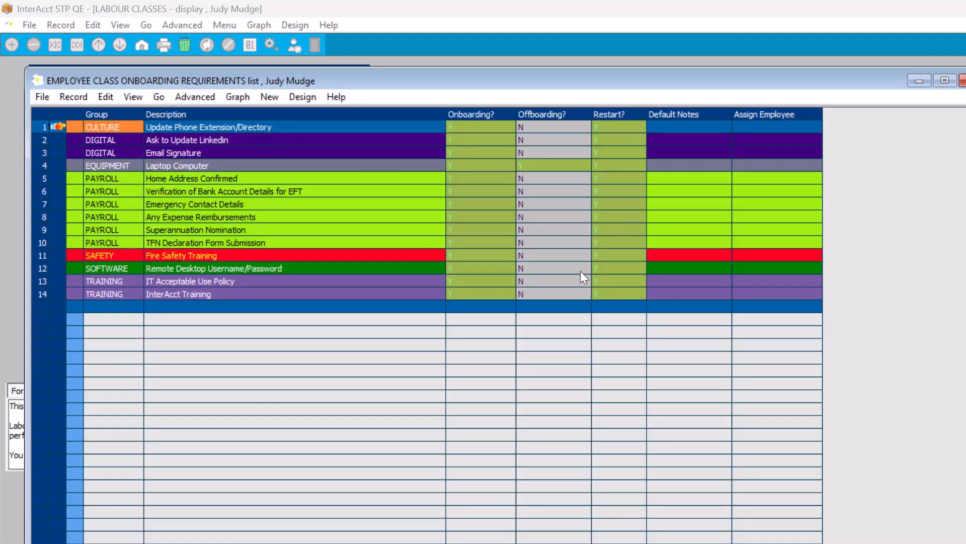
pyautogui.press('Escape')
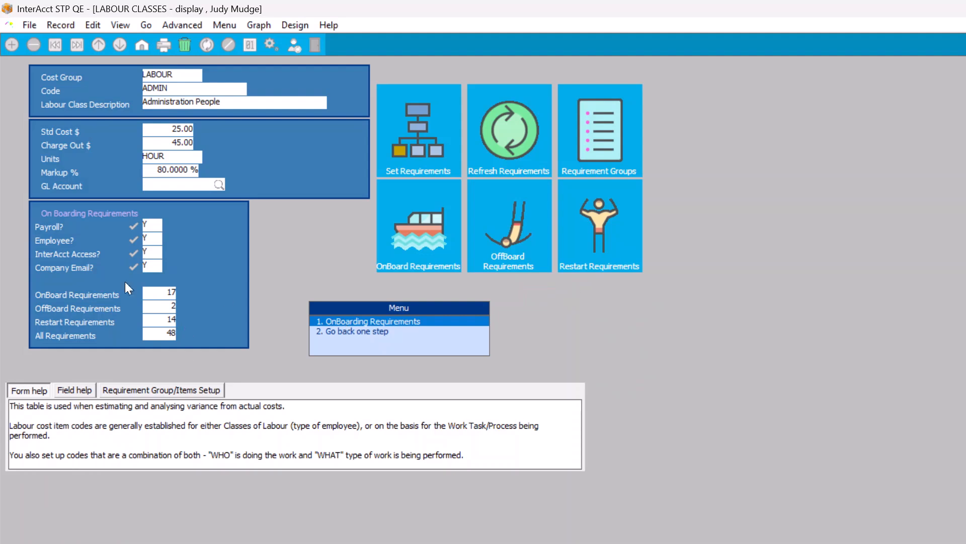
pyautogui.click(595, 130)
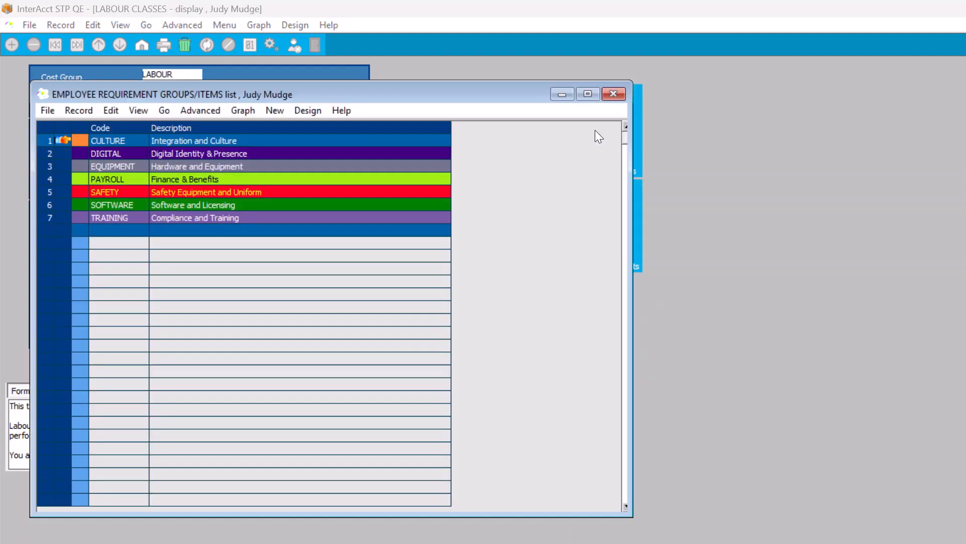
pyautogui.doubleClick(55, 151)
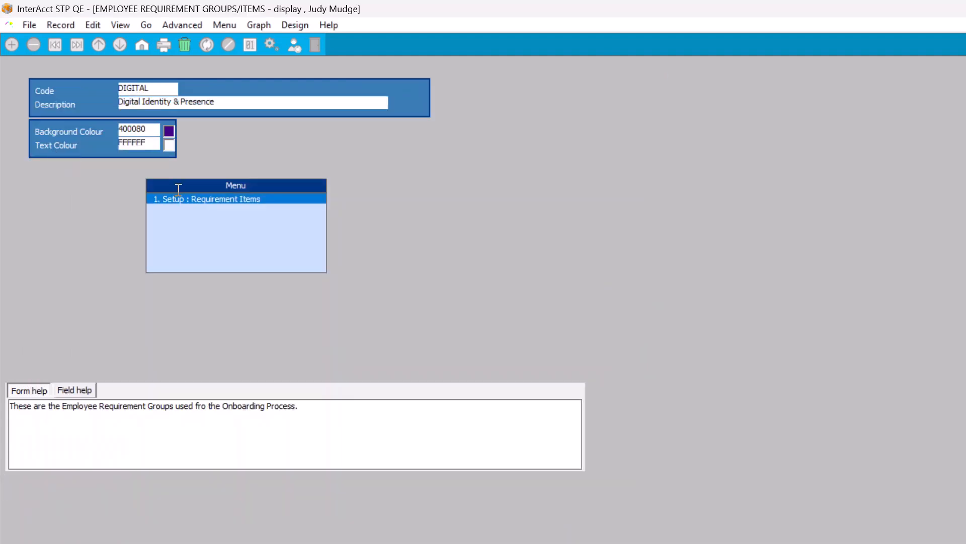
pyautogui.press('Escape')
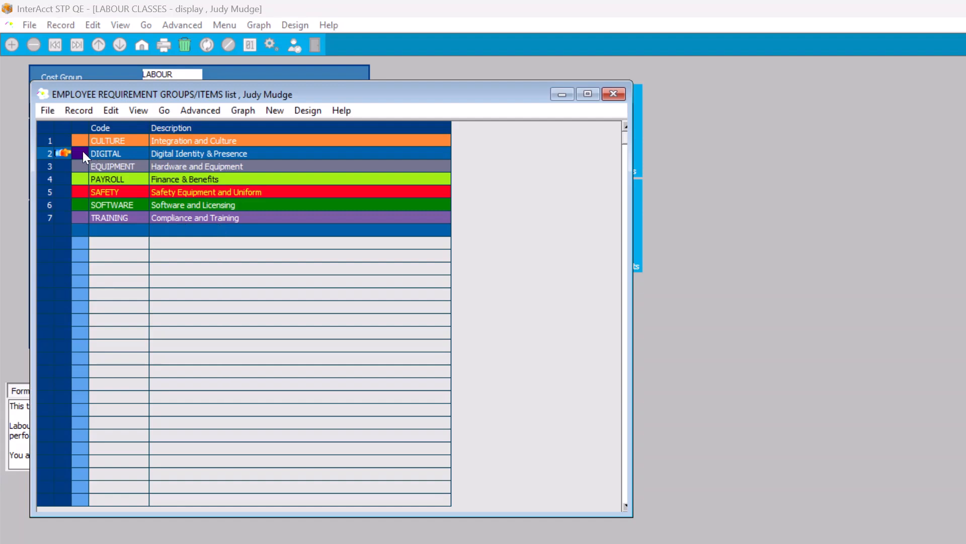
pyautogui.doubleClick(65, 150)
pyautogui.doubleClick(206, 200)
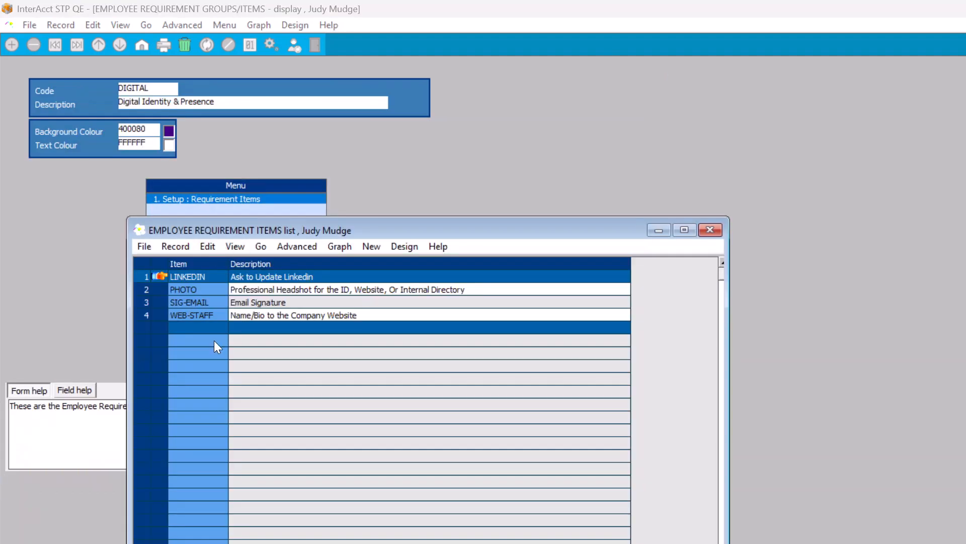
pyautogui.press('Escape')
pyautogui.press('Escape')
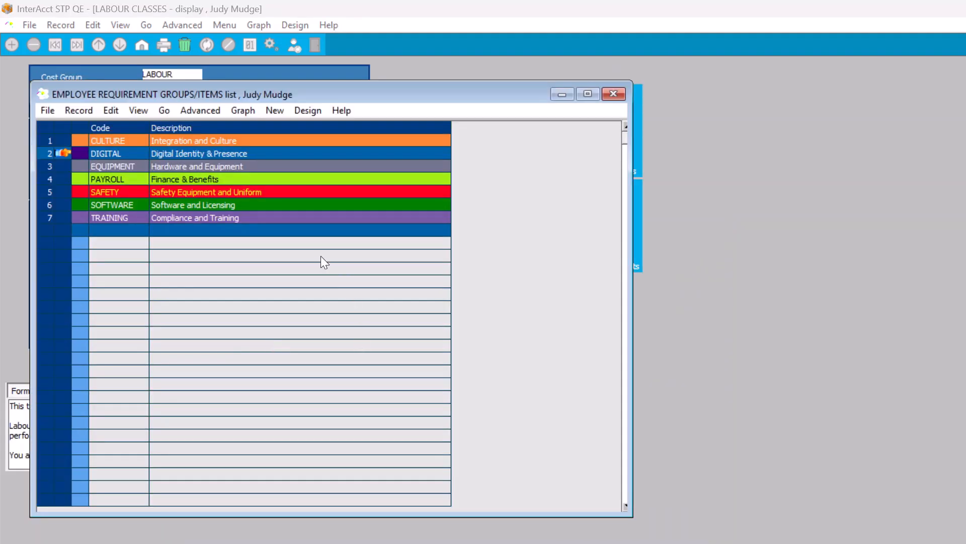
pyautogui.press('Escape')
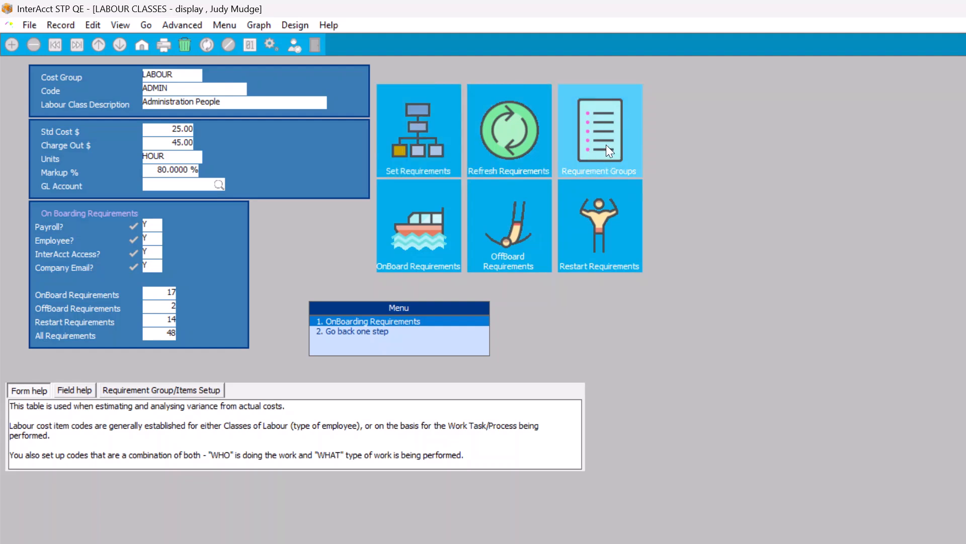
# - Review the class's full and onboarding requirements, then leave the volunteer's record without saving
pyautogui.click(413, 137)
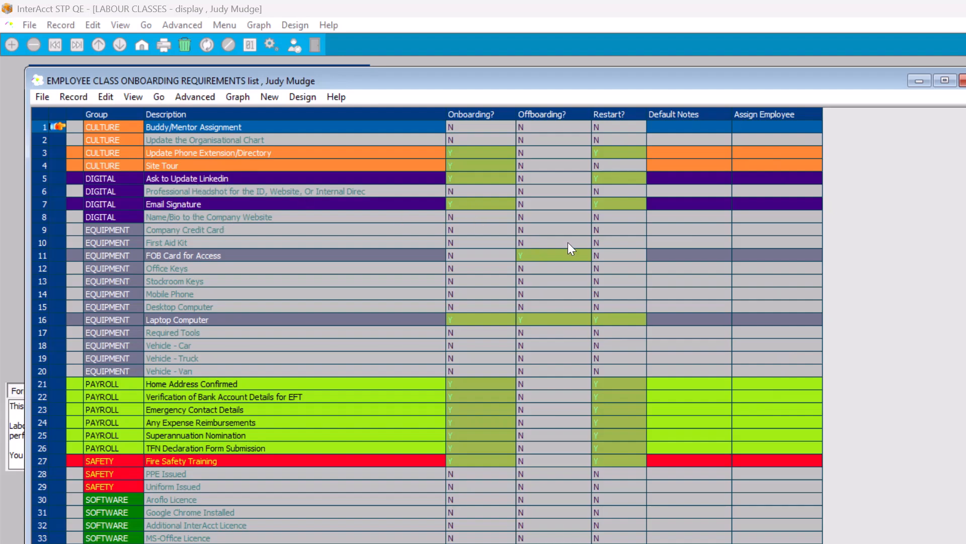
pyautogui.press('Escape')
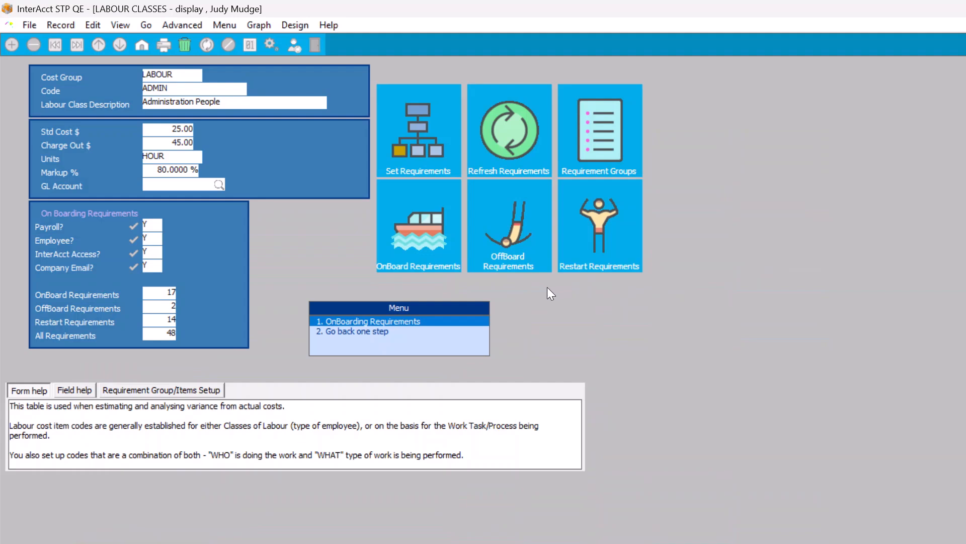
pyautogui.press('Return')
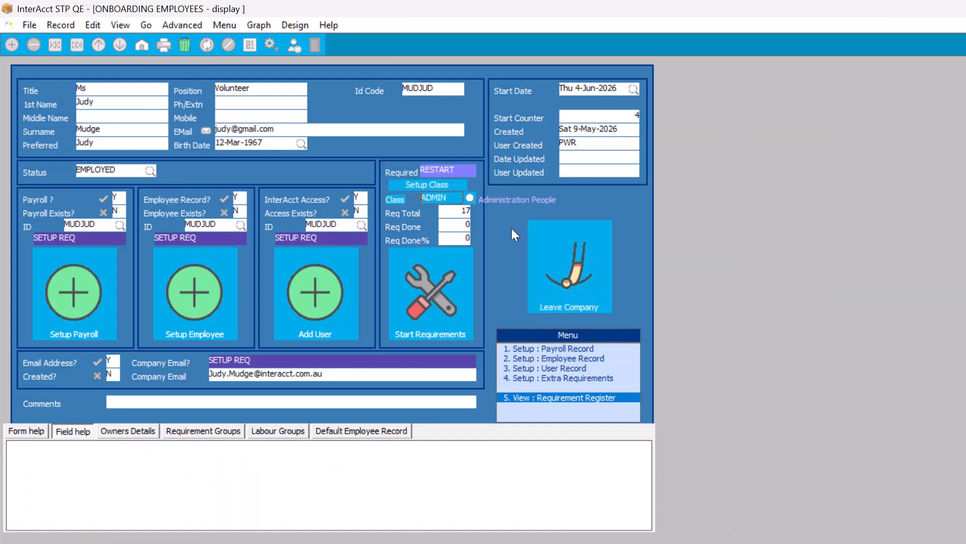
pyautogui.click(431, 295)
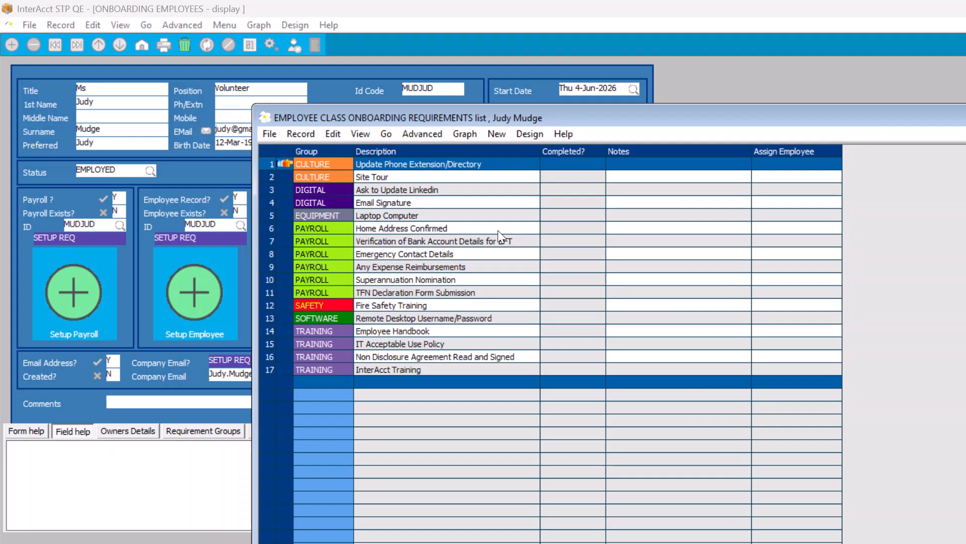
pyautogui.press('Escape')
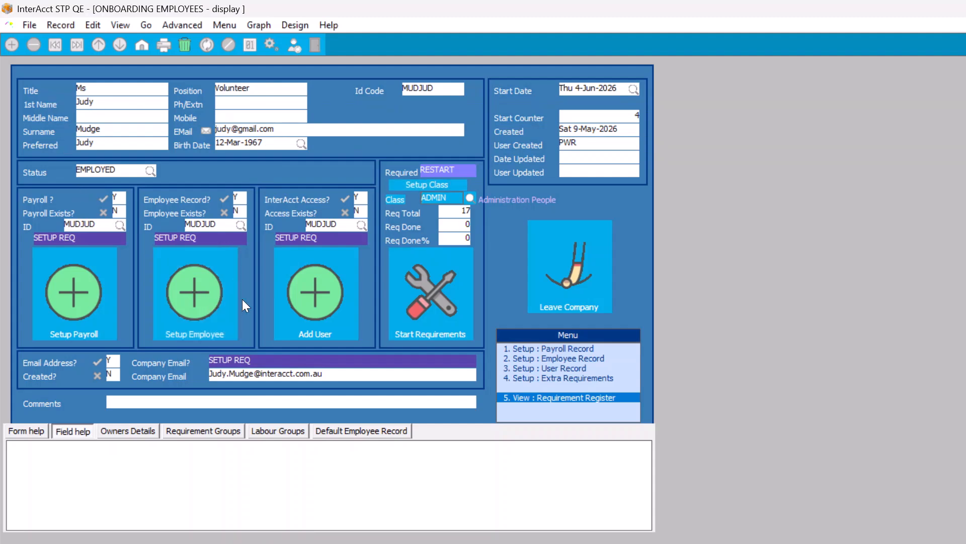
pyautogui.press('Escape')
# - Confirm exiting without saving, then open the first-listed pilot's onboarding record
pyautogui.click(295, 249)
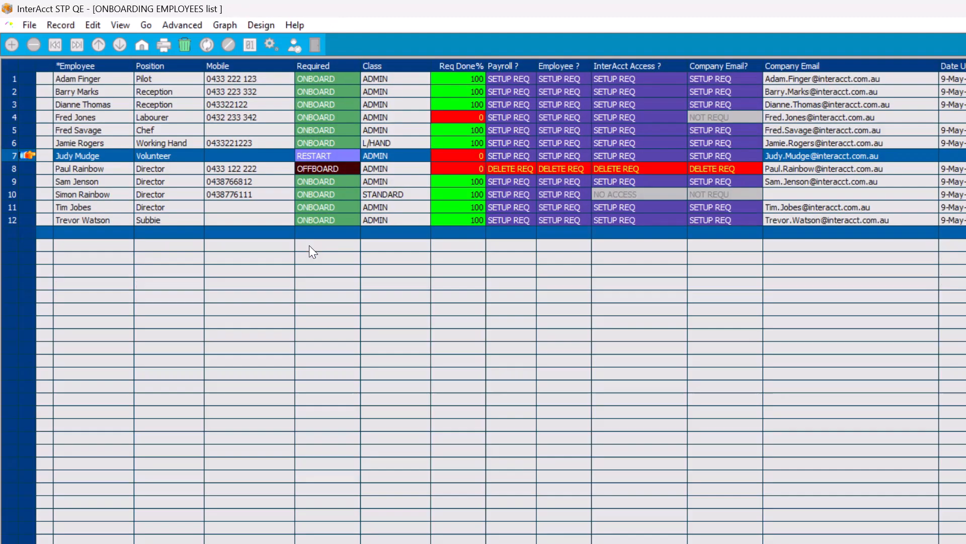
pyautogui.doubleClick(24, 78)
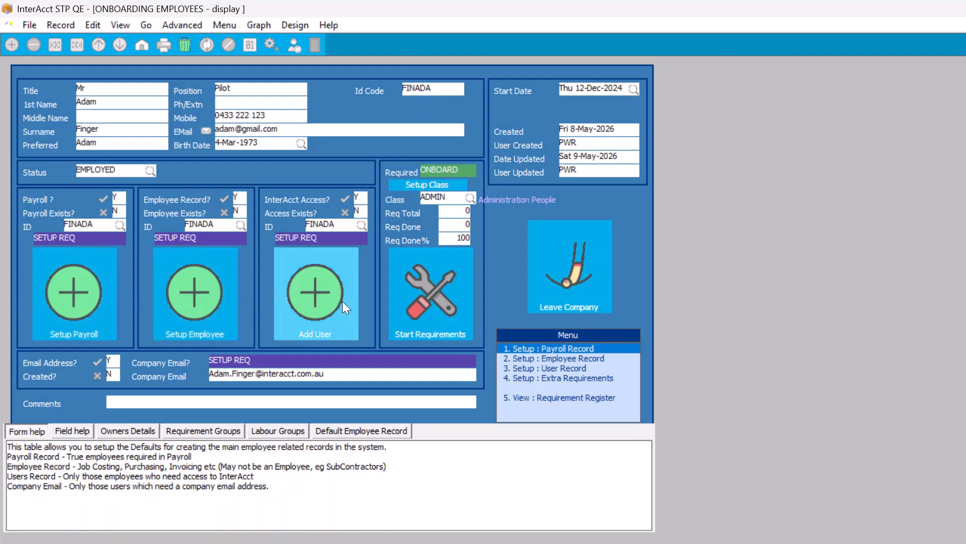
pyautogui.click(65, 288)
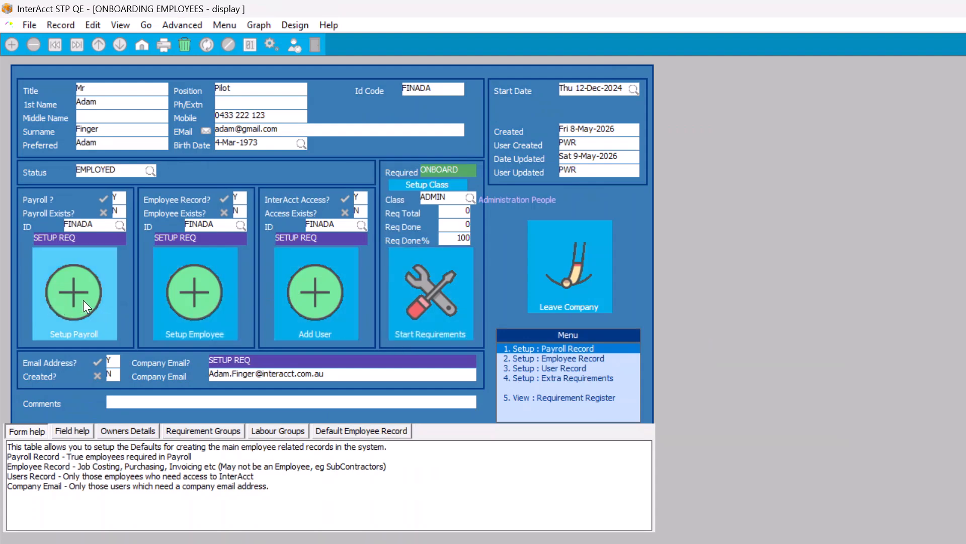
pyautogui.click(203, 293)
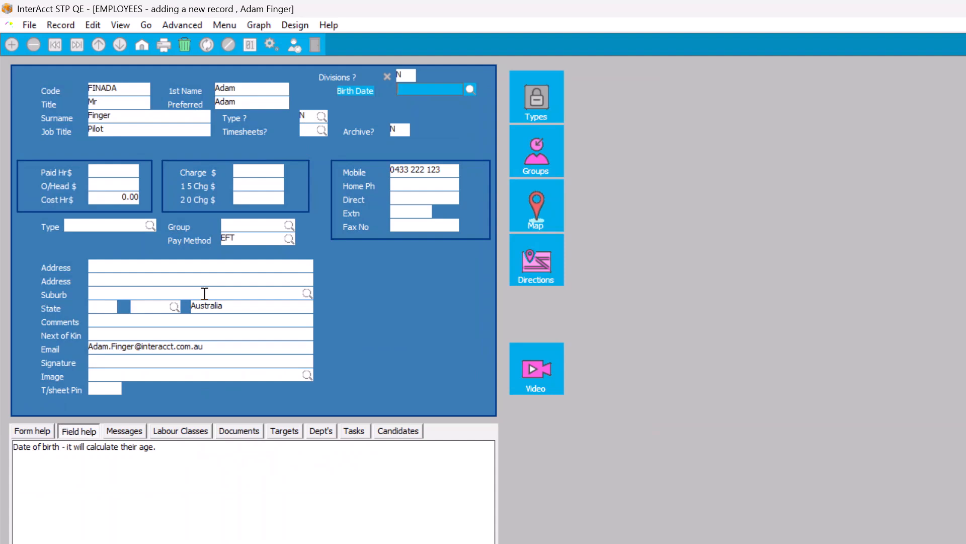
pyautogui.write('12.5.1980')
pyautogui.press('Tab')
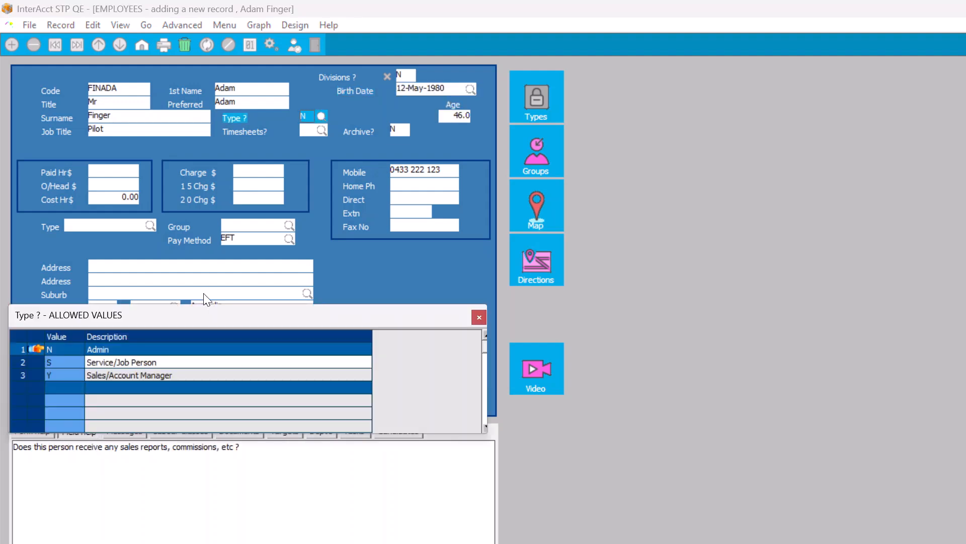
pyautogui.press('Return')
pyautogui.press('Down')
pyautogui.press('Down')
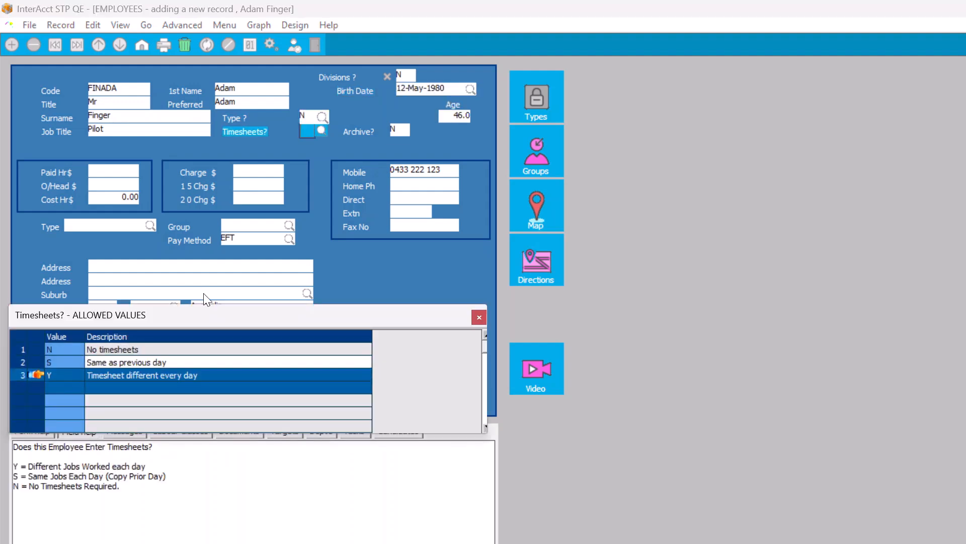
pyautogui.press('Return')
pyautogui.press('Return')
pyautogui.press('Return')
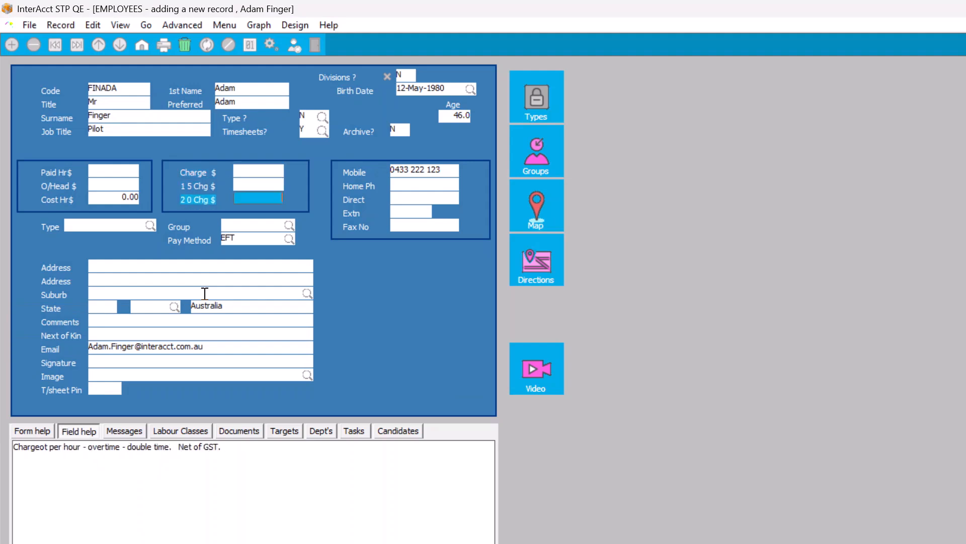
pyautogui.press('Return')
pyautogui.press('Return')
pyautogui.press('Return')
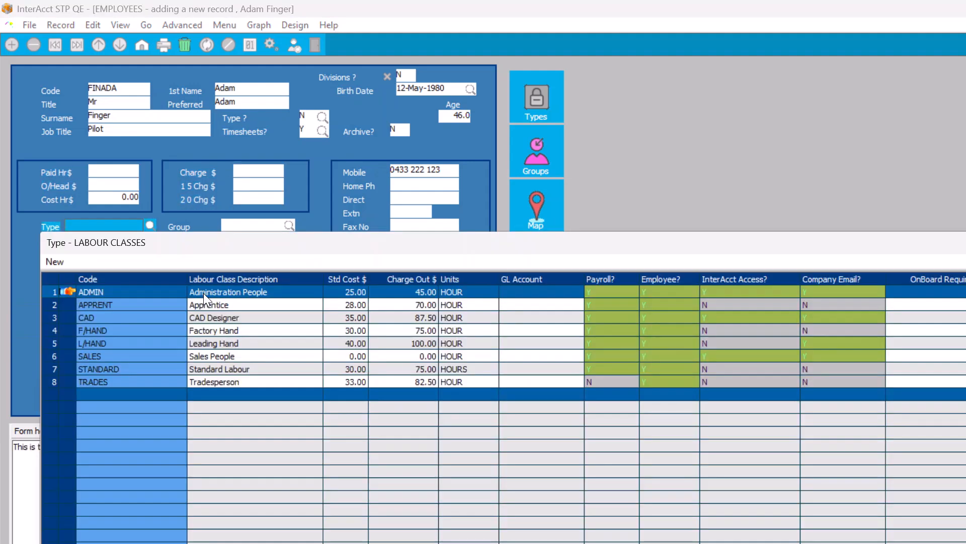
# - Set the employee's labour type and employee group to ADMIN
pyautogui.press('Down')
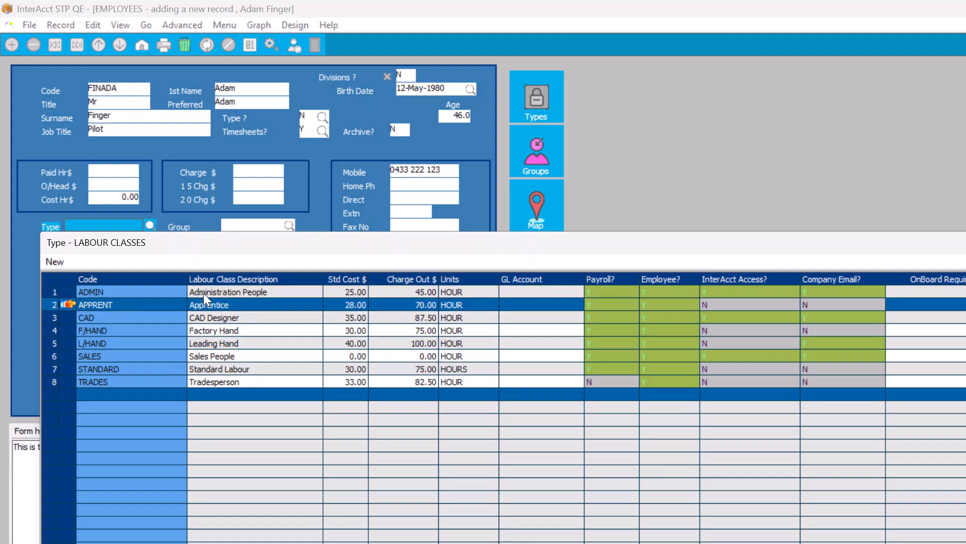
pyautogui.press('Up')
pyautogui.press('Return')
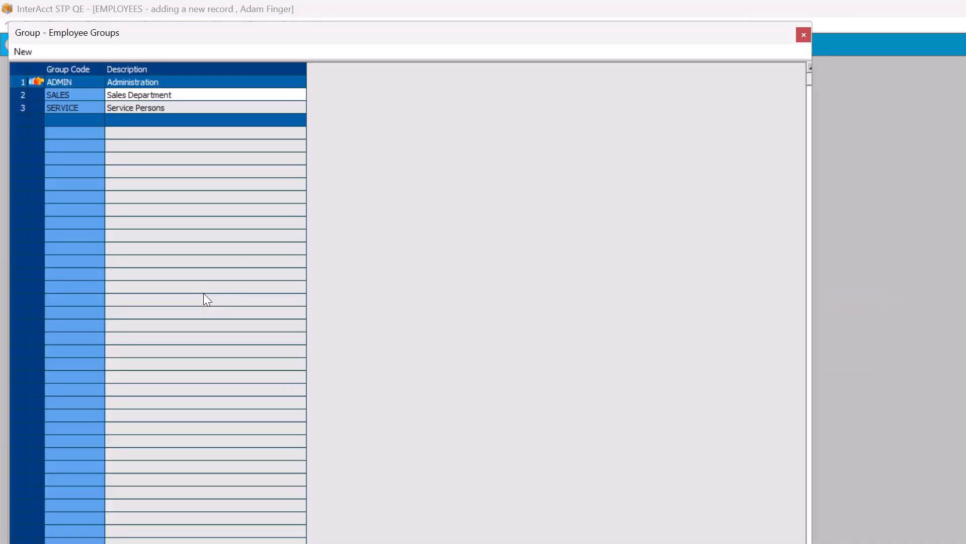
pyautogui.press('Escape')
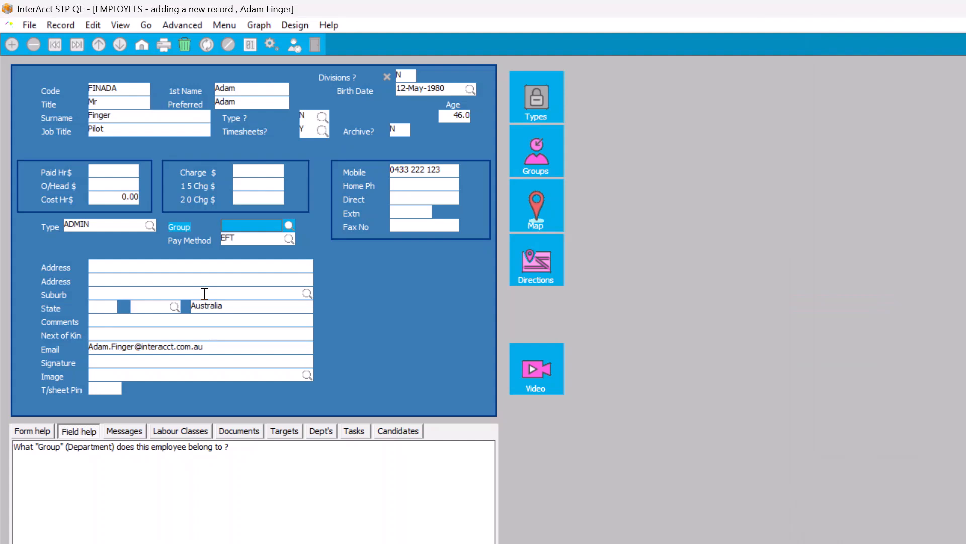
pyautogui.press('Return')
pyautogui.press('Return')
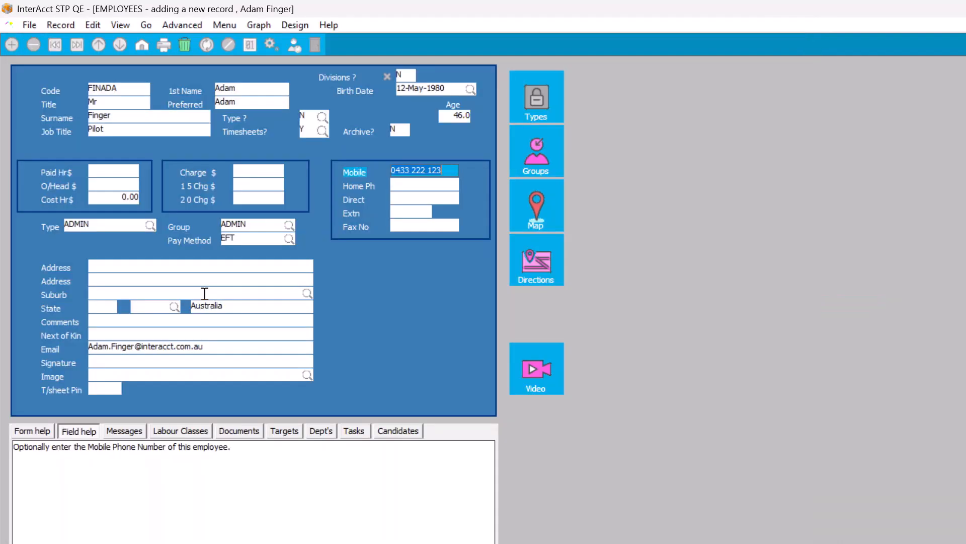
pyautogui.press('Return')
pyautogui.press('Return')
# - Pick the first suburb matching 'mN', keep EFT pay, and save the employee record
pyautogui.press('Tab')
pyautogui.press('Tab')
pyautogui.press('Tab')
pyautogui.press('Tab')
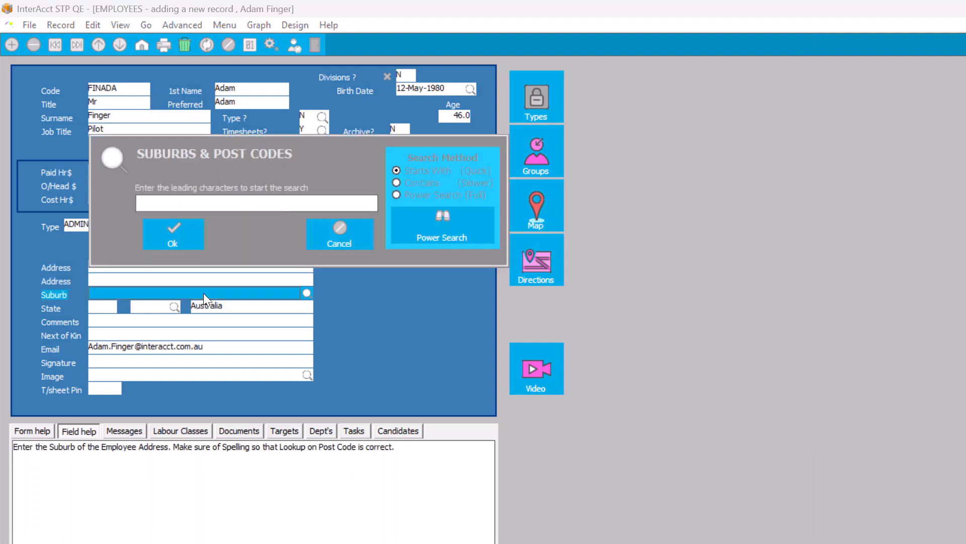
pyautogui.write('mN')
pyautogui.press('Return')
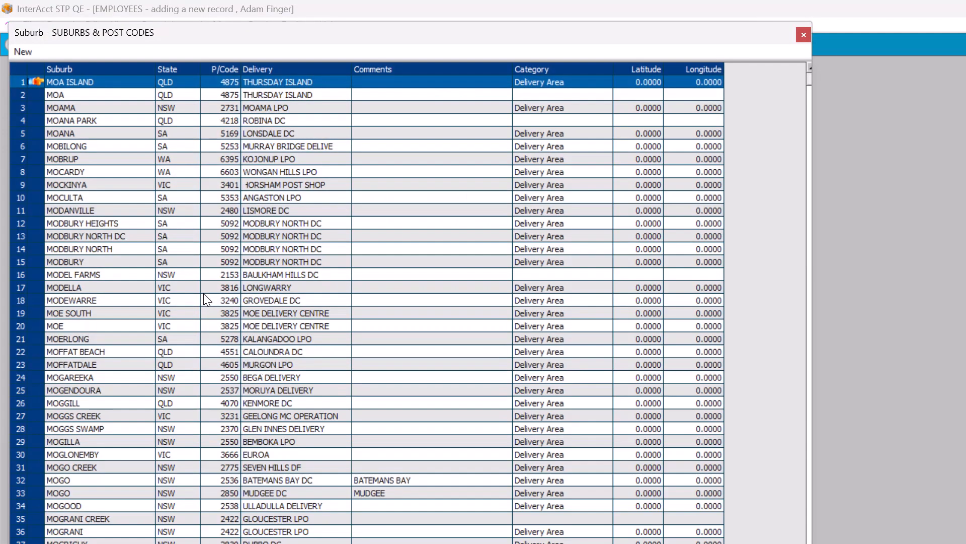
pyautogui.press('Return')
pyautogui.press('Tab')
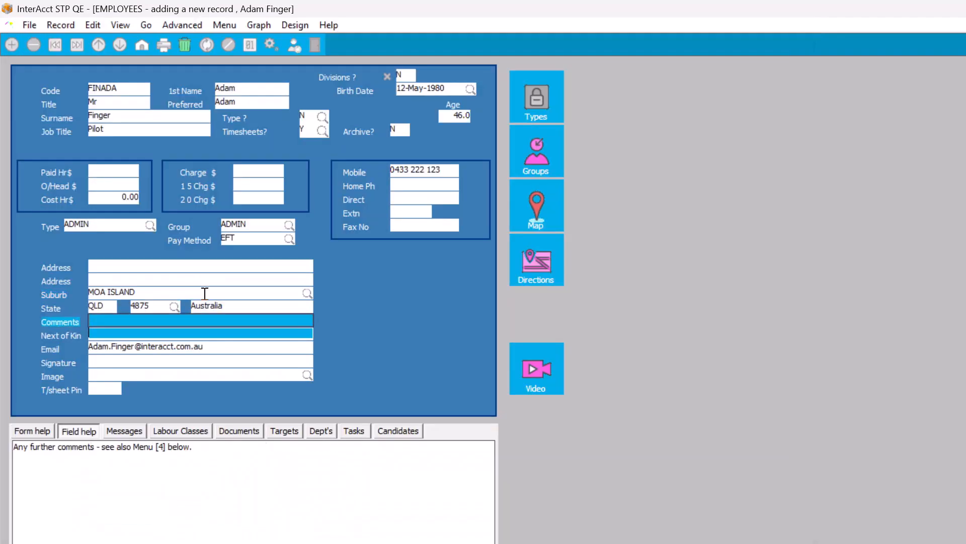
pyautogui.press('capslock')
pyautogui.press('Tab')
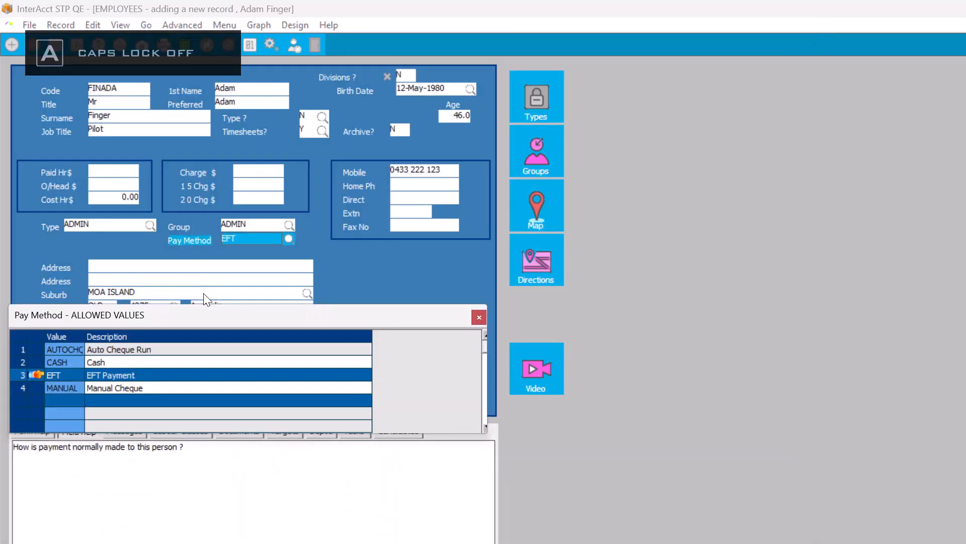
pyautogui.press('Return')
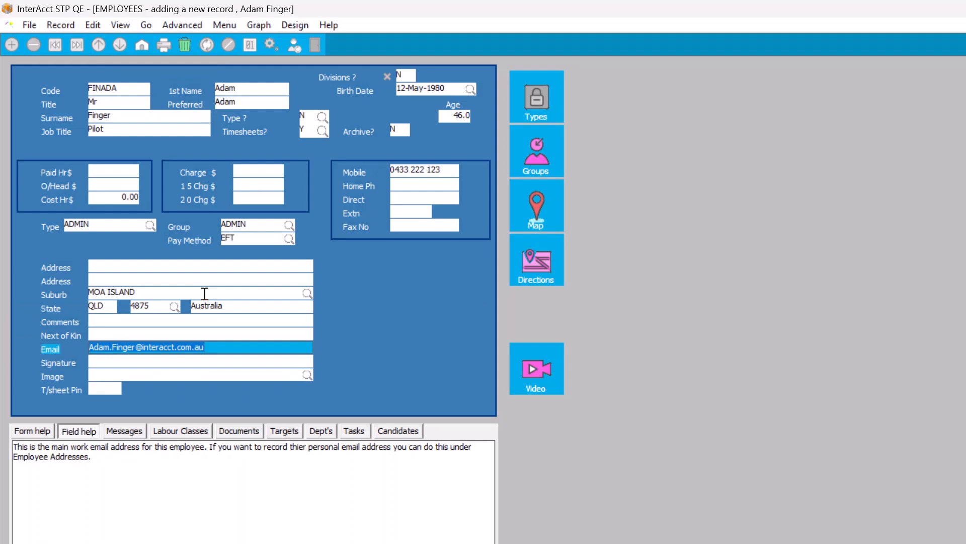
pyautogui.press('Return')
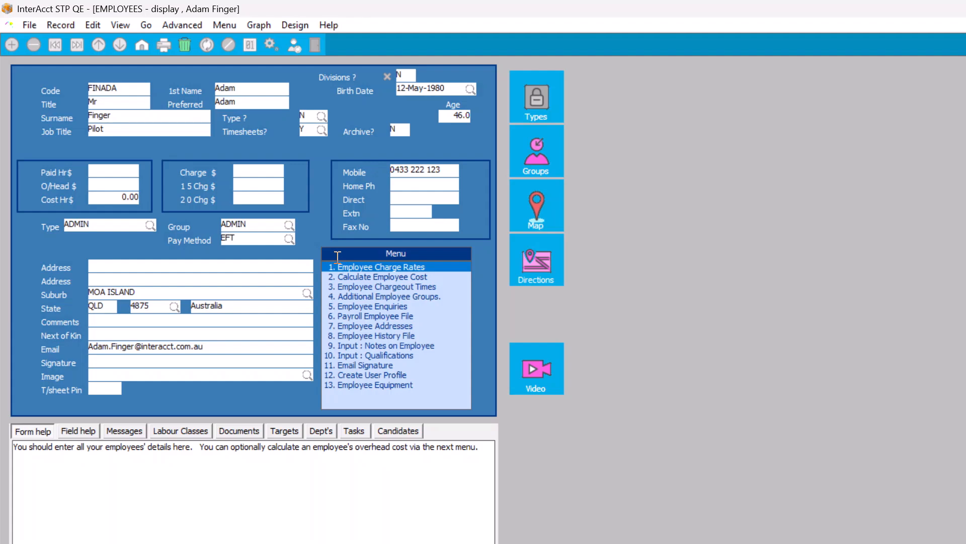
pyautogui.press('Escape')
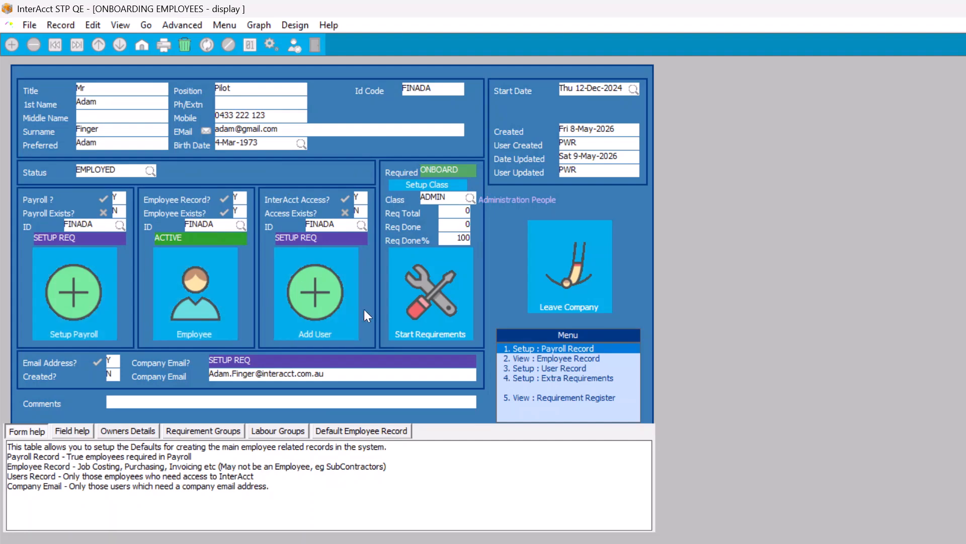
# - Add a SAFETY group requirement for Fire Safety Training to the pilot's onboarding
pyautogui.click(422, 300)
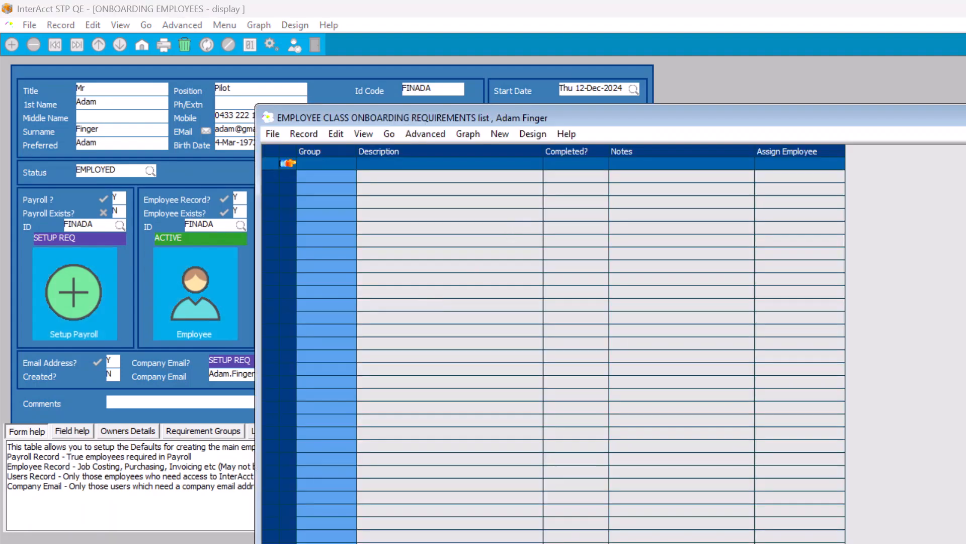
pyautogui.press('Escape')
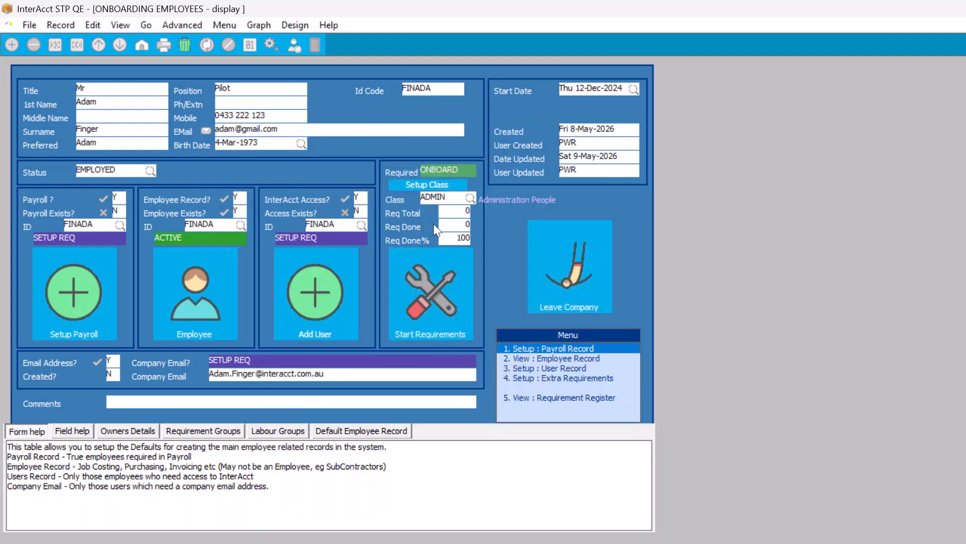
pyautogui.click(417, 282)
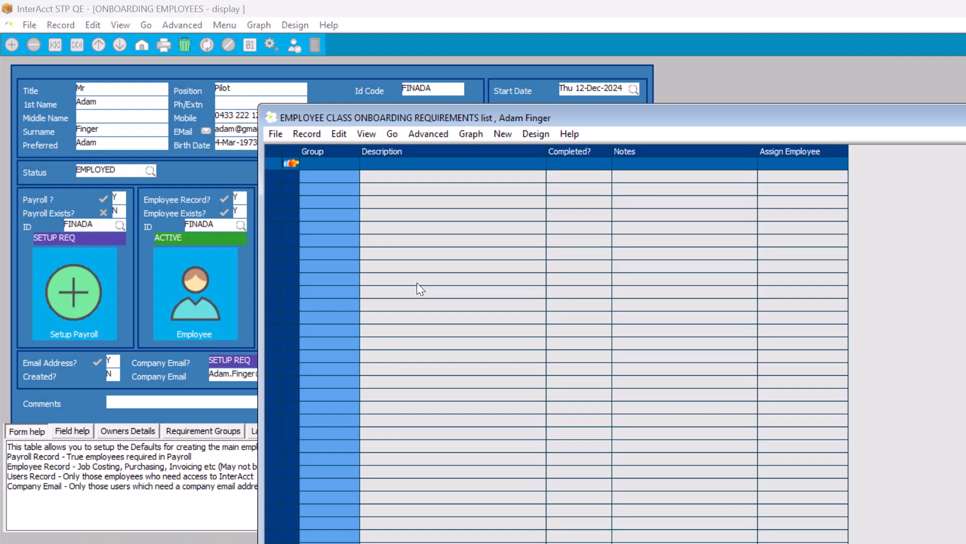
pyautogui.press('Insert')
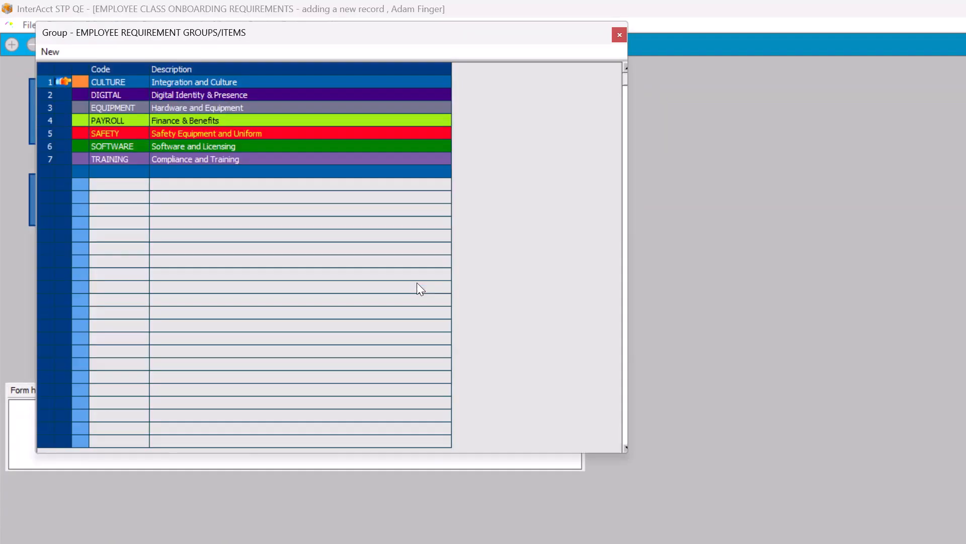
pyautogui.press('Down')
pyautogui.press('Down')
pyautogui.press('Down')
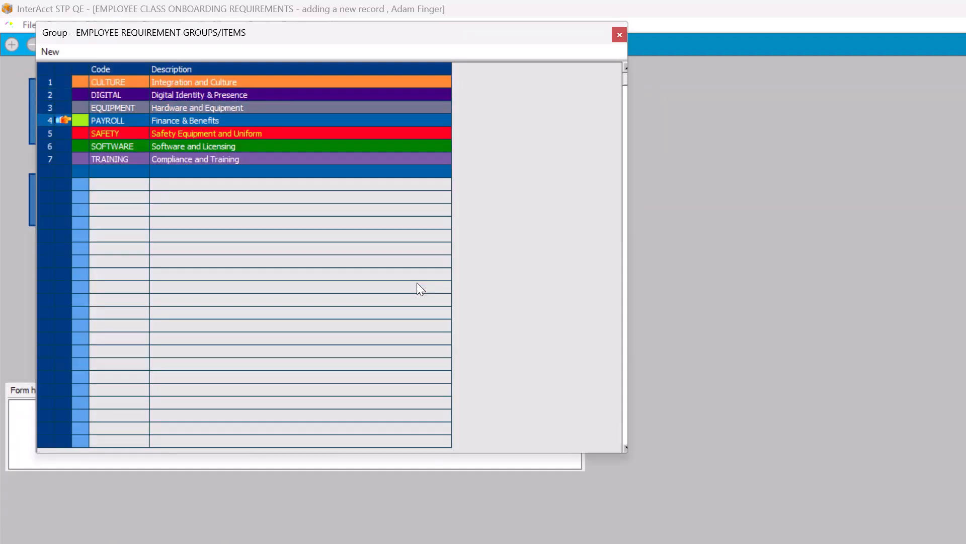
pyautogui.press('Down')
pyautogui.press('Return')
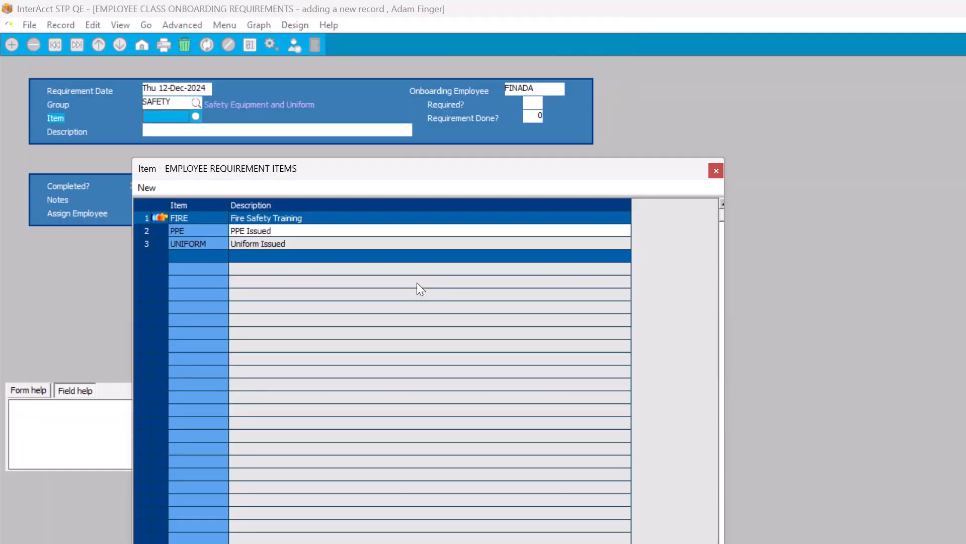
pyautogui.press('Return')
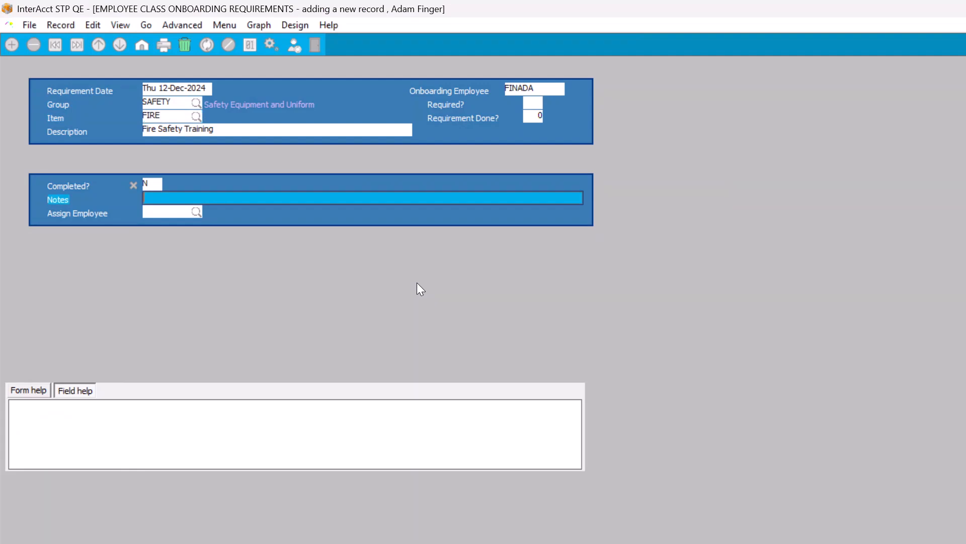
# - Enter a short note on the fire safety requirement and save it unassigned
pyautogui.write('NOTES ON THIS')
pyautogui.press('capslock')
pyautogui.press('Return')
pyautogui.press('Escape')
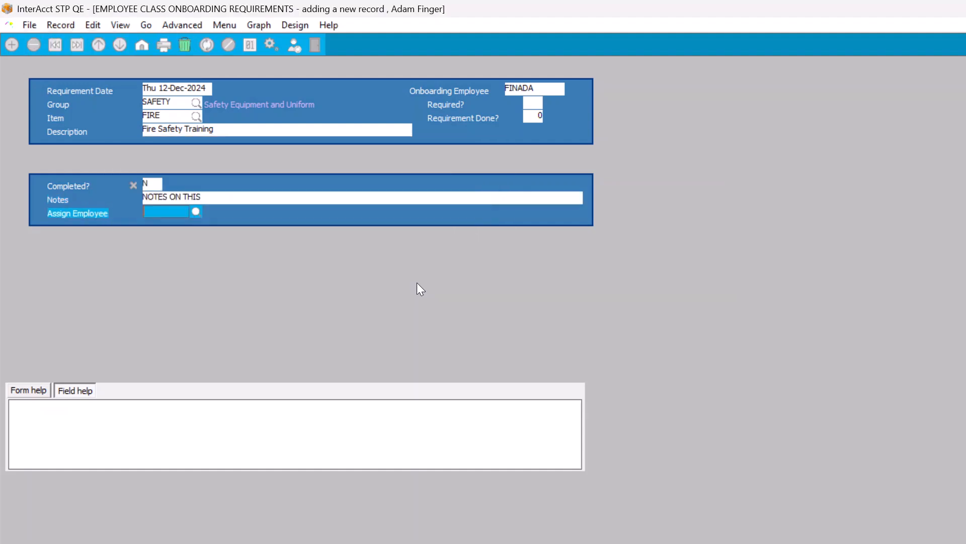
pyautogui.press('Escape')
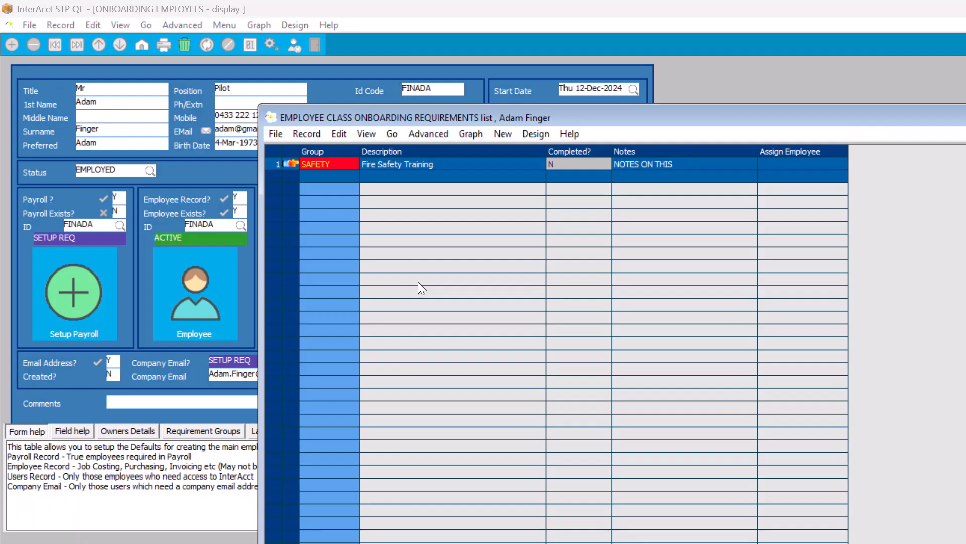
# - Mark the first requirement as Completed? Y and close the list
pyautogui.click(563, 165)
pyautogui.press('BackSpace')
pyautogui.write('Y')
pyautogui.press('Escape')
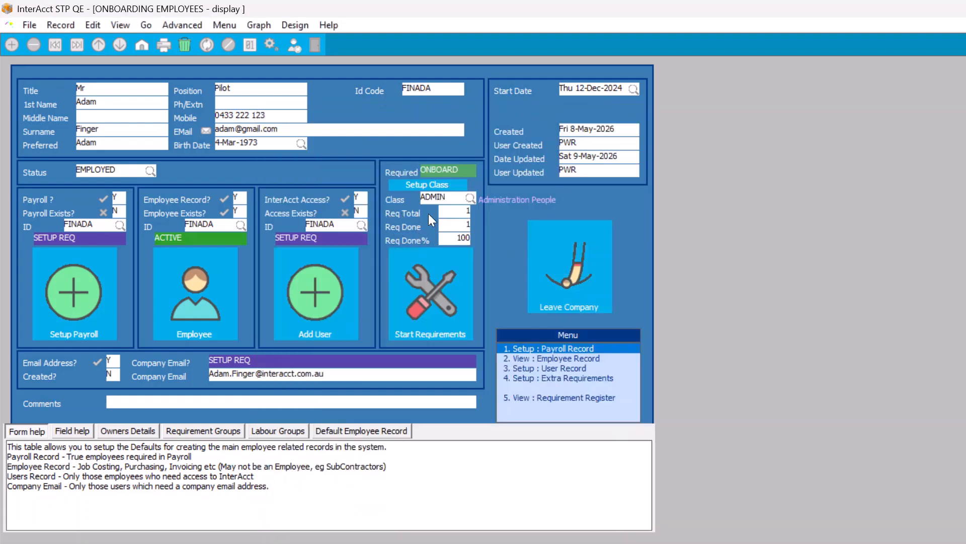
# - Add an EQUIPMENT / FIRST-AID requirement with no notes or assignee, then close back to the list
pyautogui.click(434, 183)
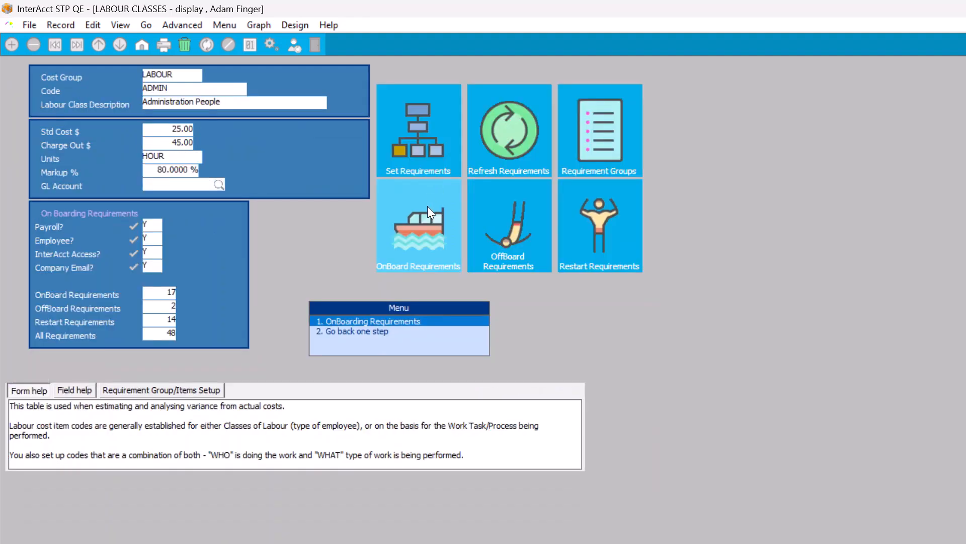
pyautogui.click(427, 206)
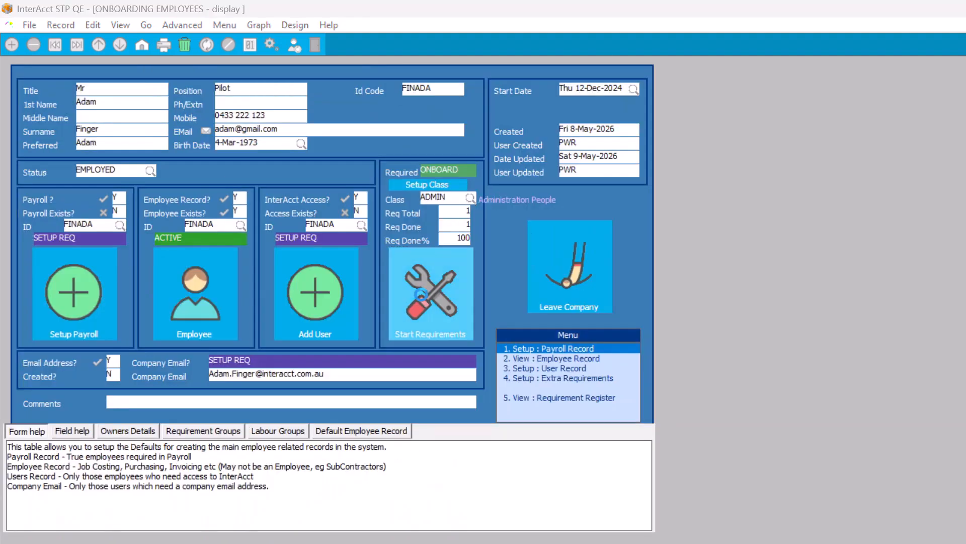
pyautogui.press('Insert')
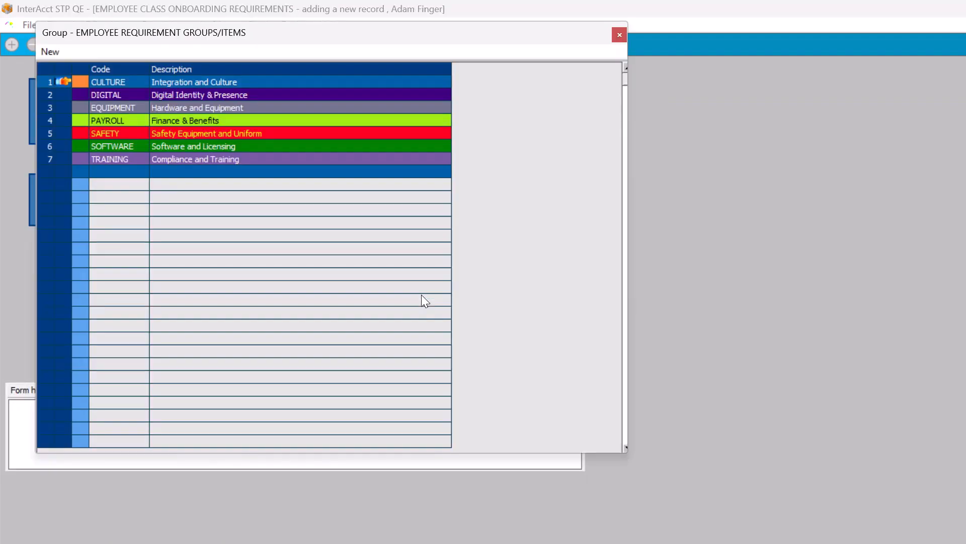
pyautogui.press('Down')
pyautogui.press('Down')
pyautogui.press('Return')
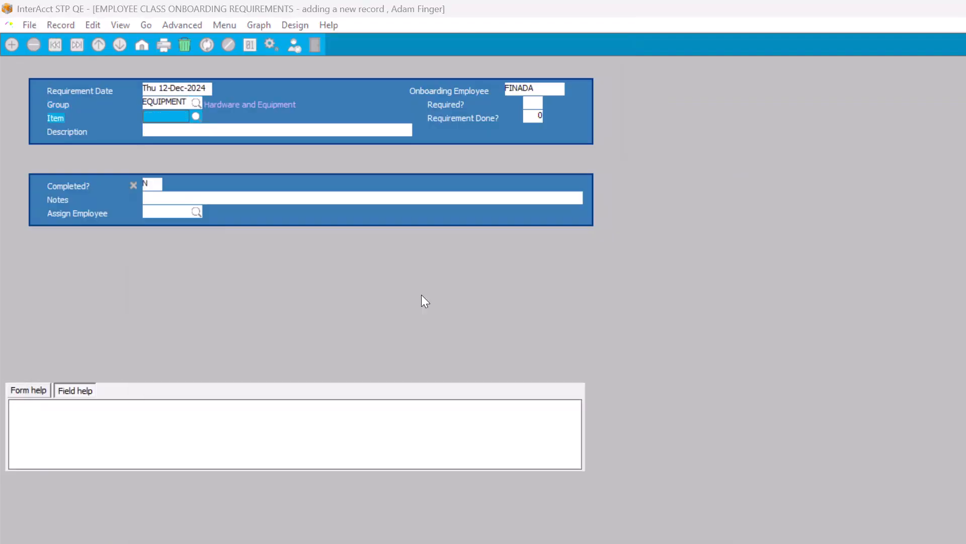
pyautogui.press('Down')
pyautogui.press('Return')
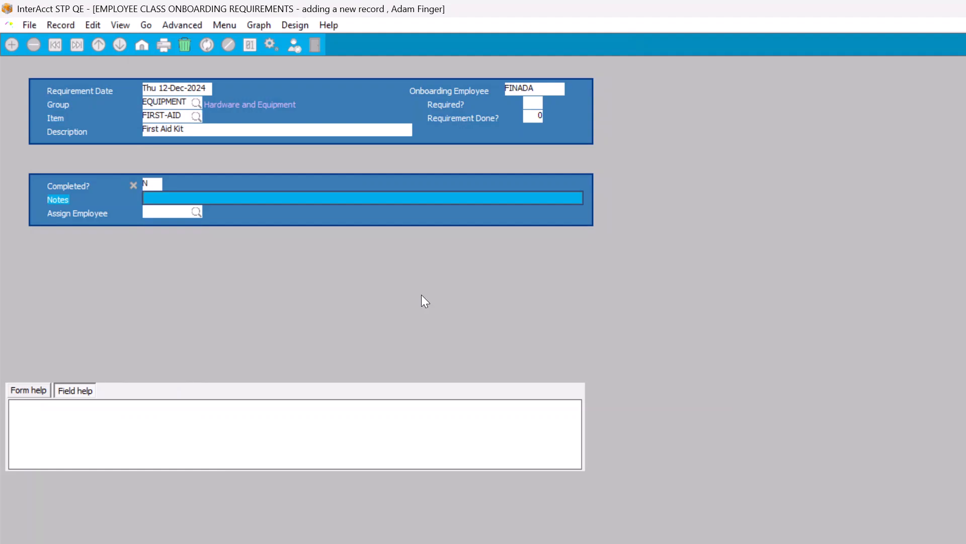
pyautogui.press('Return')
pyautogui.press('Escape')
pyautogui.press('Return')
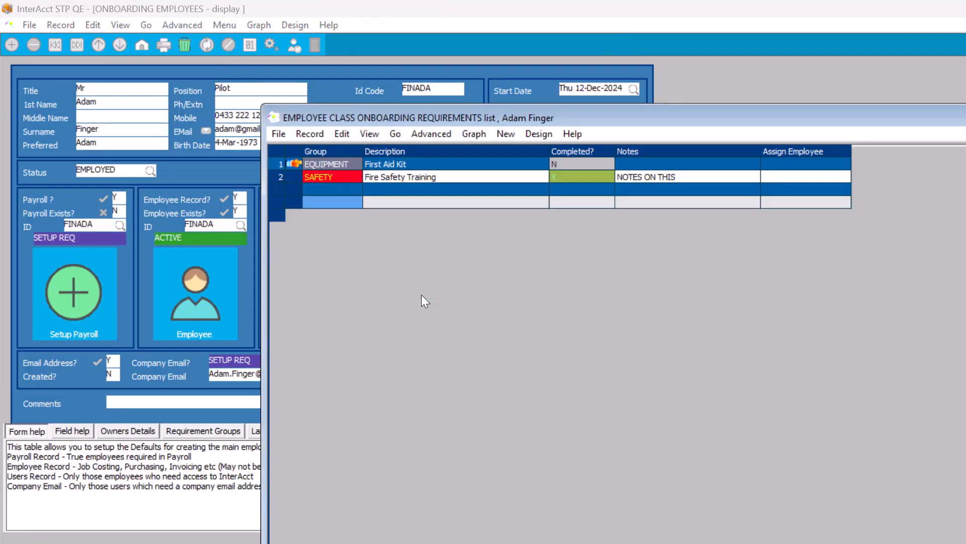
pyautogui.press('Escape')
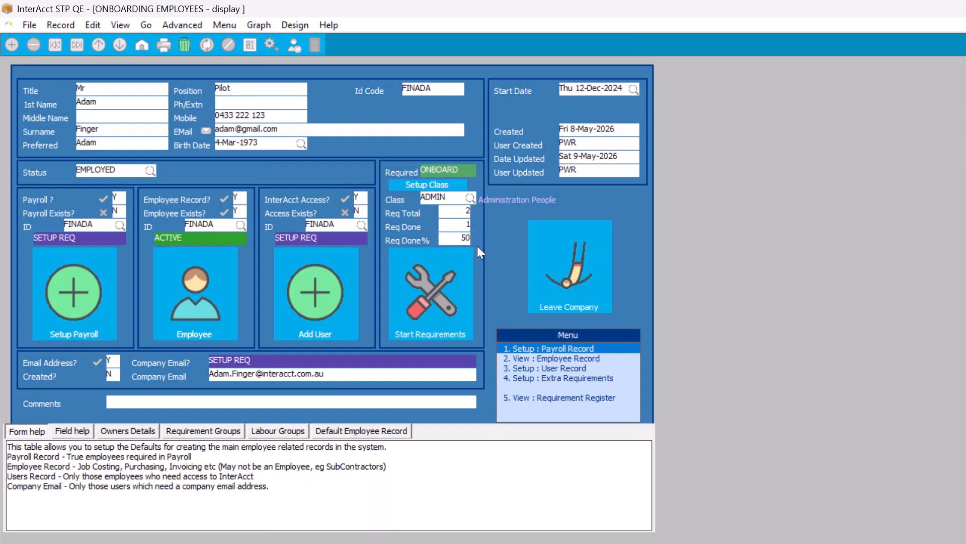
pyautogui.press('Escape')
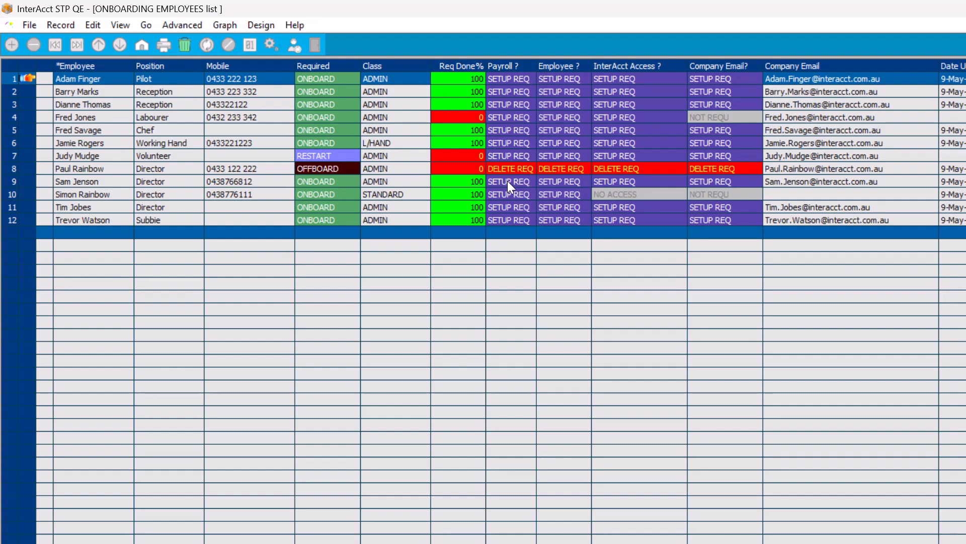
# - Return to the Employee Menu and relist all onboarding employees from the OnBoarding tile
pyautogui.press('Escape')
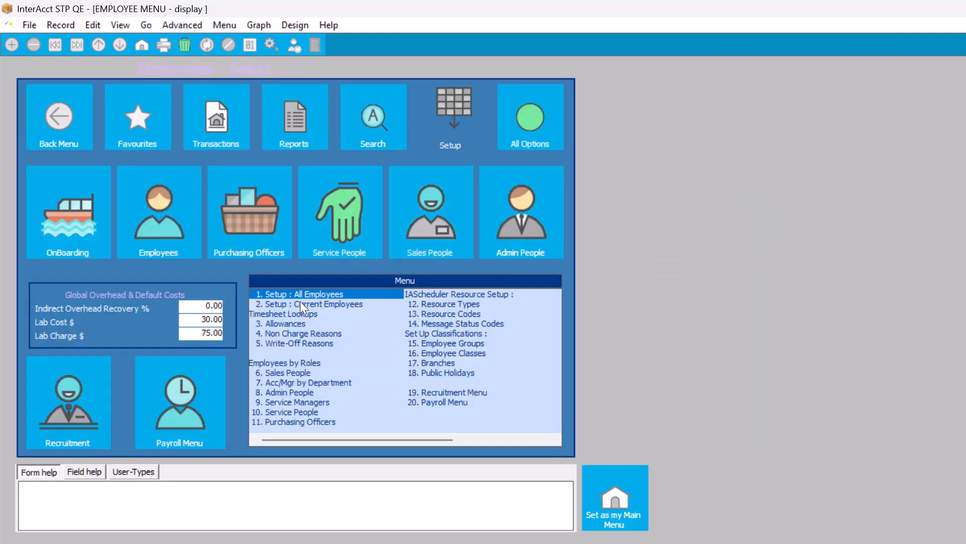
pyautogui.click(79, 230)
pyautogui.press('Return')
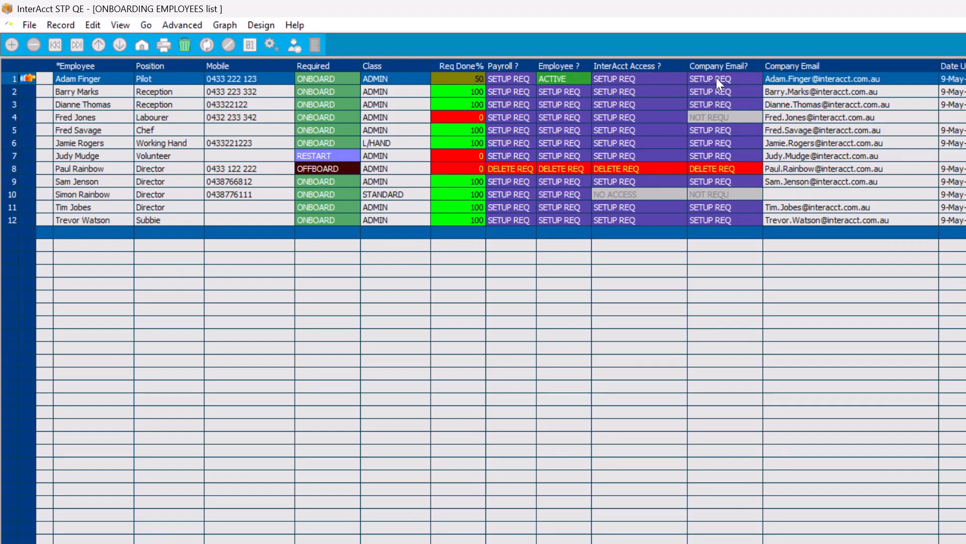
# - Set the pilot's company email Created? to Y and save, then insert a blank onboarding record
pyautogui.doubleClick(31, 76)
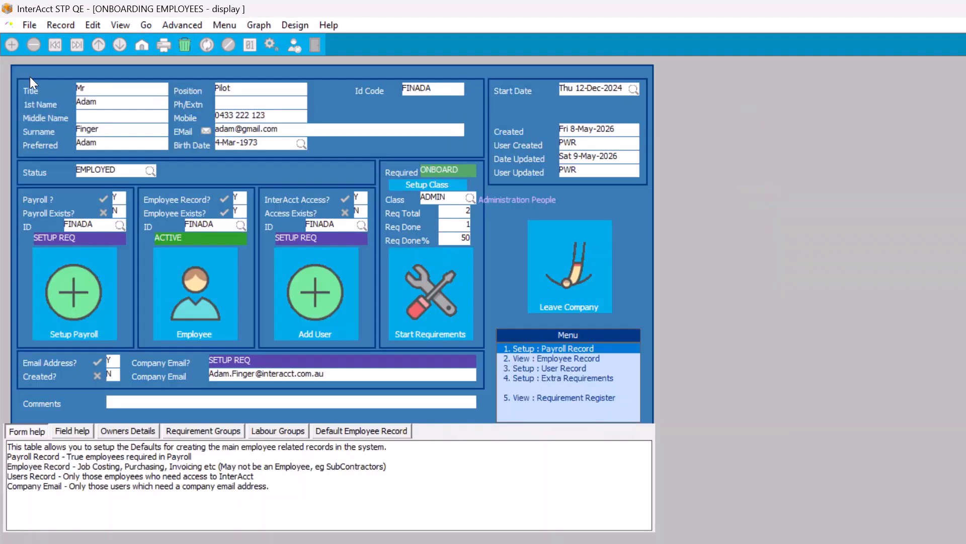
pyautogui.click(112, 375)
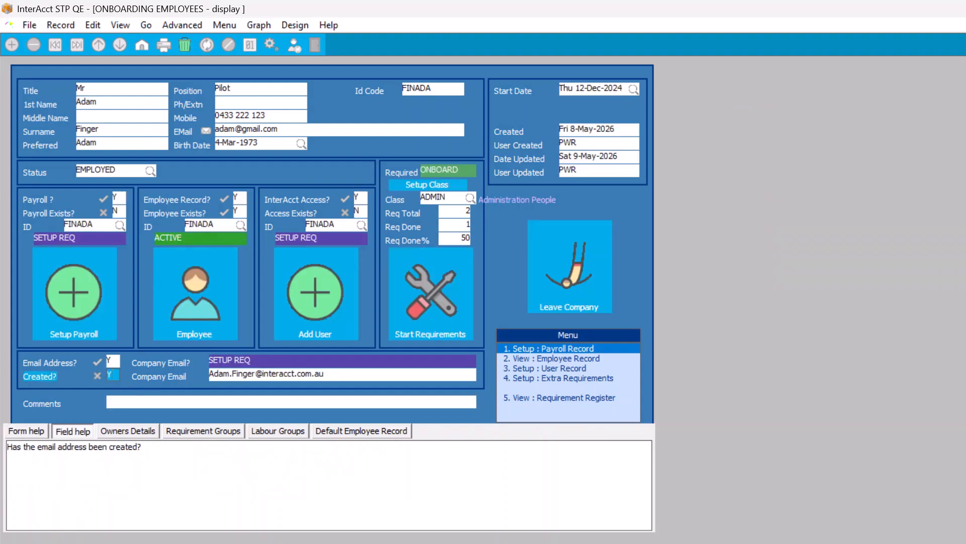
pyautogui.press('Return')
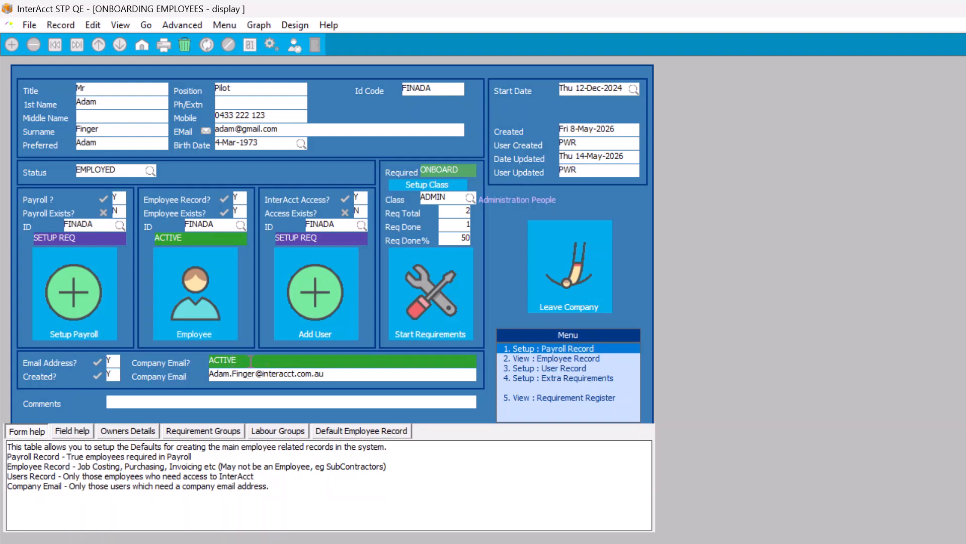
pyautogui.press('Escape')
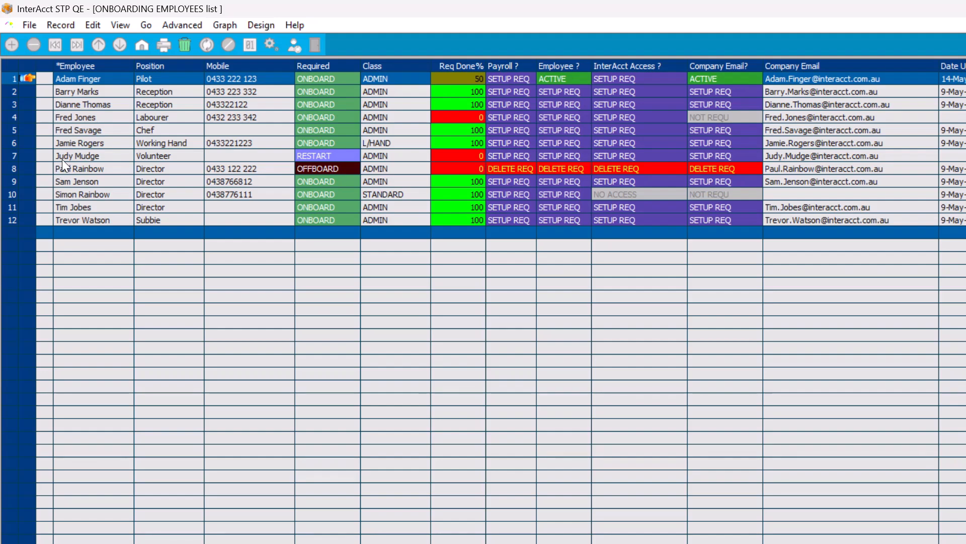
pyautogui.press('Insert')
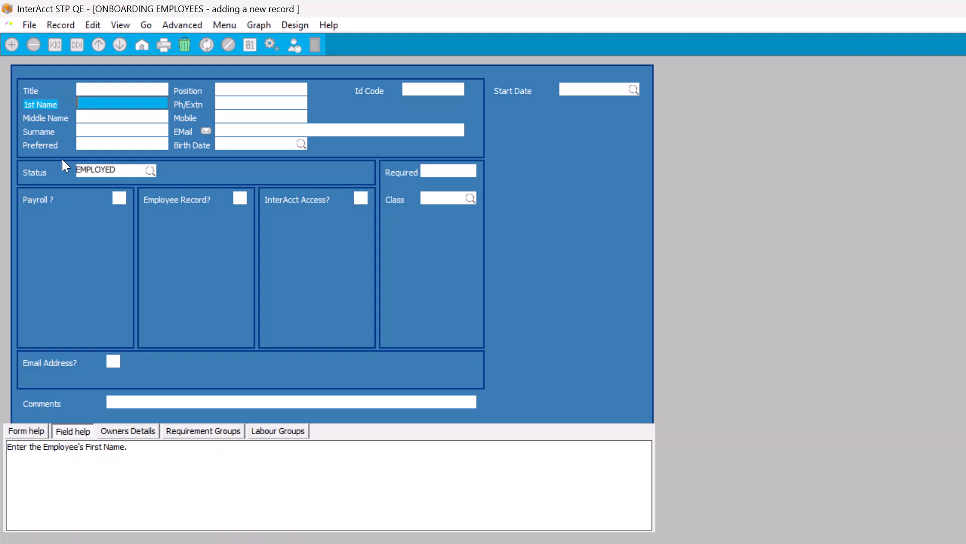
# - Enter the employee's first name with correct capitalisation, fixing the caps-lock mistake
pyautogui.write('jOHN')
pyautogui.press('capslock')
pyautogui.press('Tab')
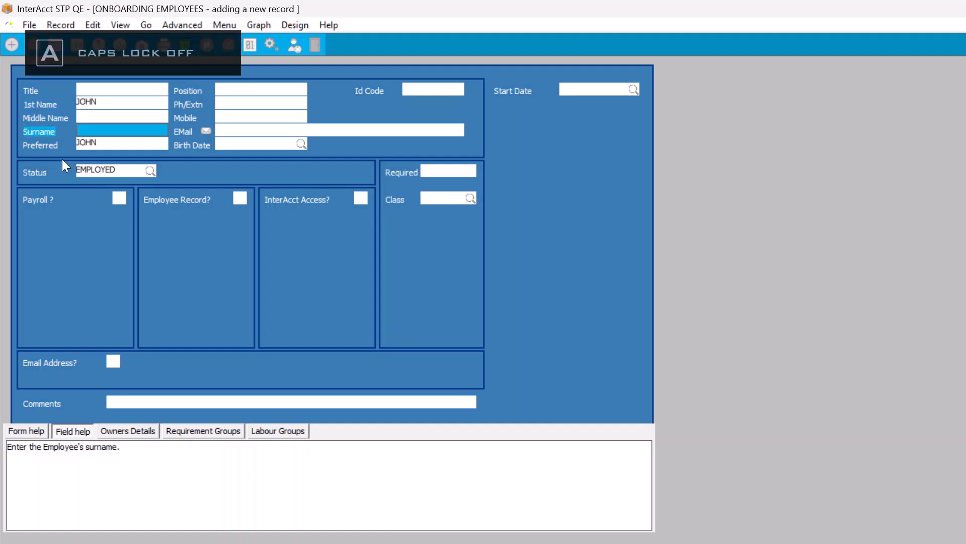
pyautogui.press('Tab')
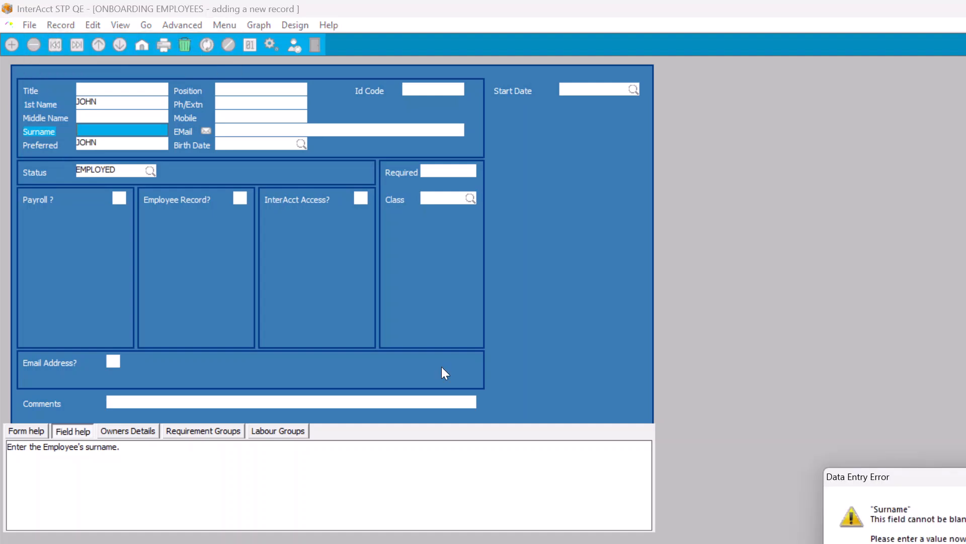
pyautogui.click(965, 543)
pyautogui.click(121, 101)
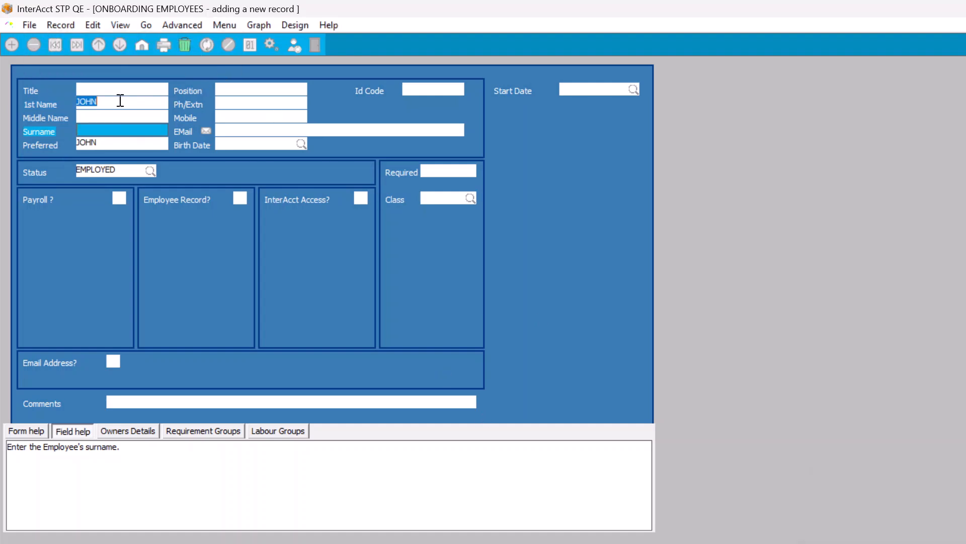
pyautogui.write('John')
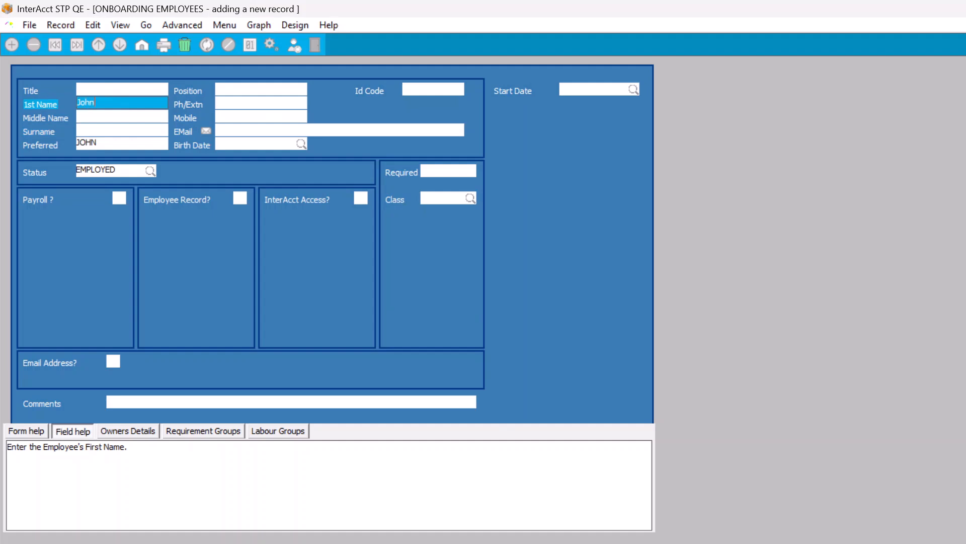
pyautogui.press('BackSpace')
pyautogui.press('BackSpace')
pyautogui.press('BackSpace')
pyautogui.write('ohn')
pyautogui.press('Tab')
# - Enter the employee's surname and birth date 1-Mar-1986
pyautogui.write('smith')
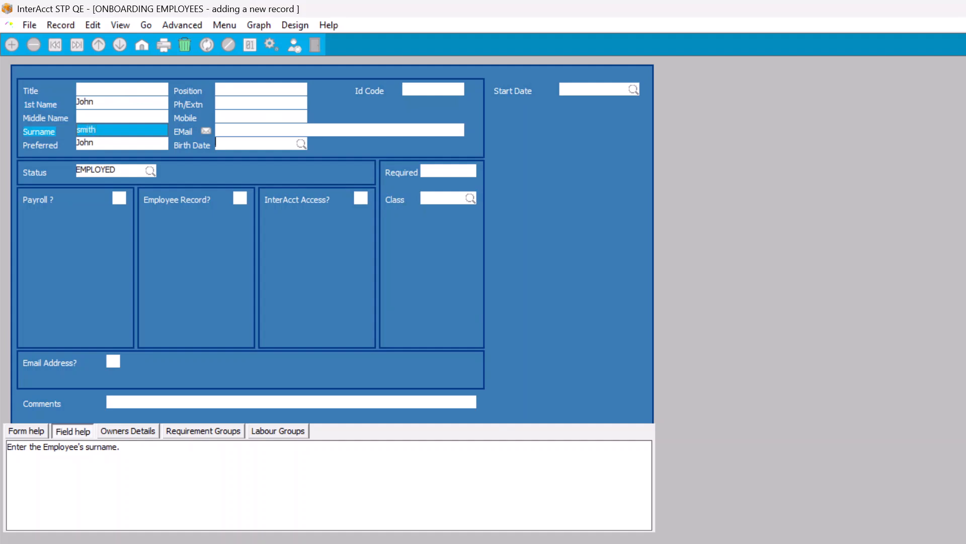
pyautogui.press('Tab')
pyautogui.write('1')
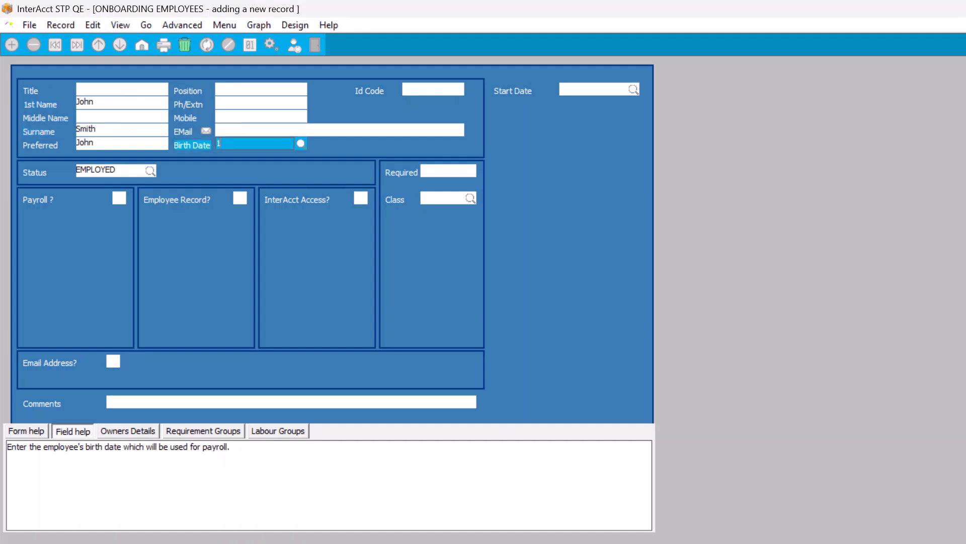
pyautogui.write('.3.1986')
pyautogui.press('Tab')
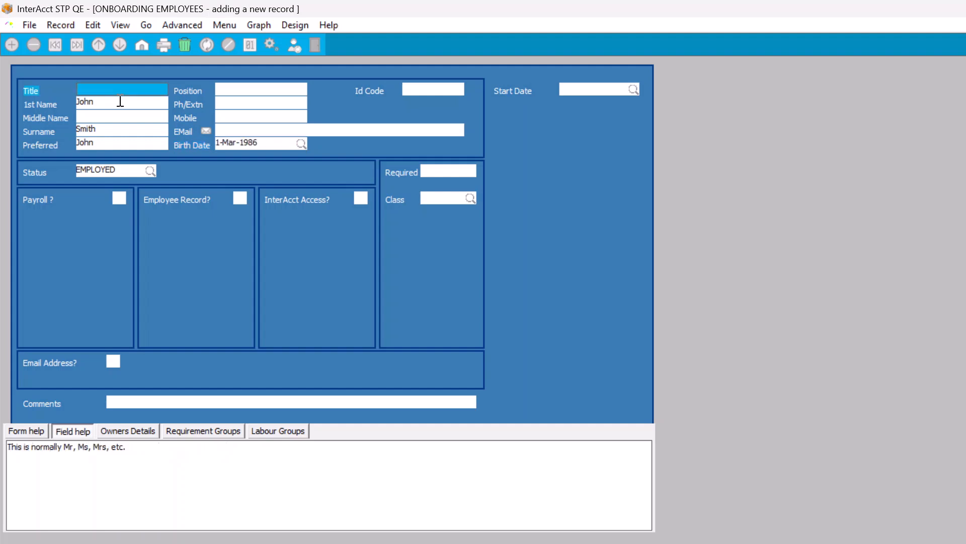
# - Set the title to Mr, leave the middle name blank and accept the suggested Id Code
pyautogui.write('Mr')
pyautogui.press('Tab')
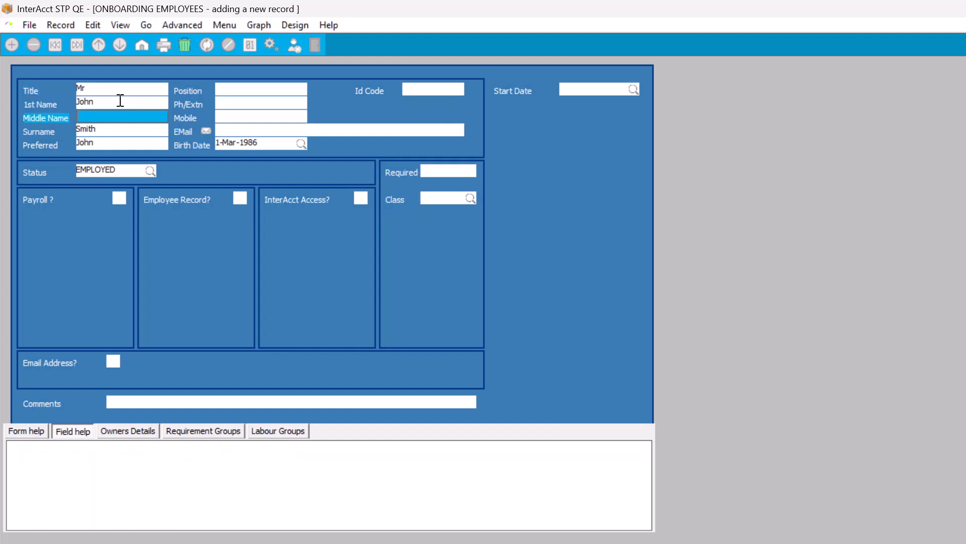
pyautogui.press('Tab')
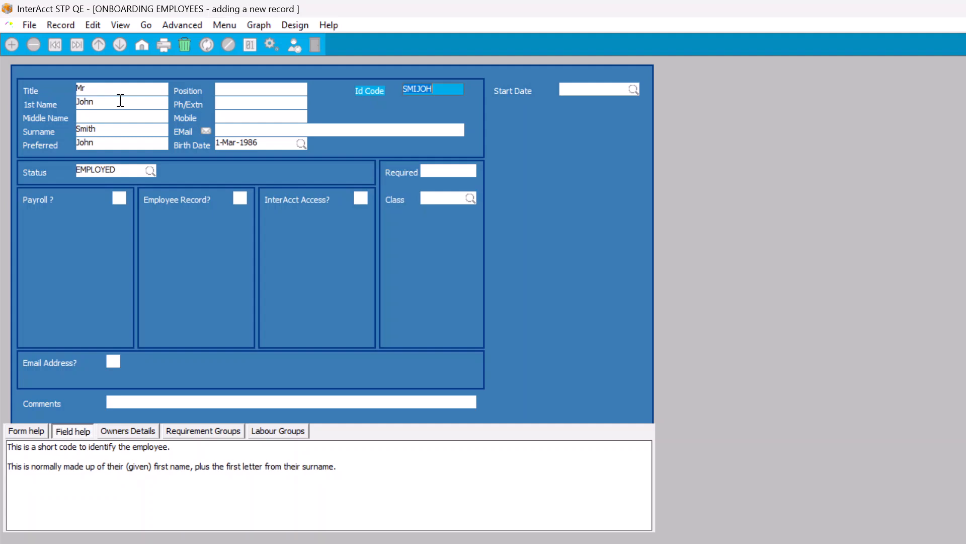
pyautogui.press('Tab')
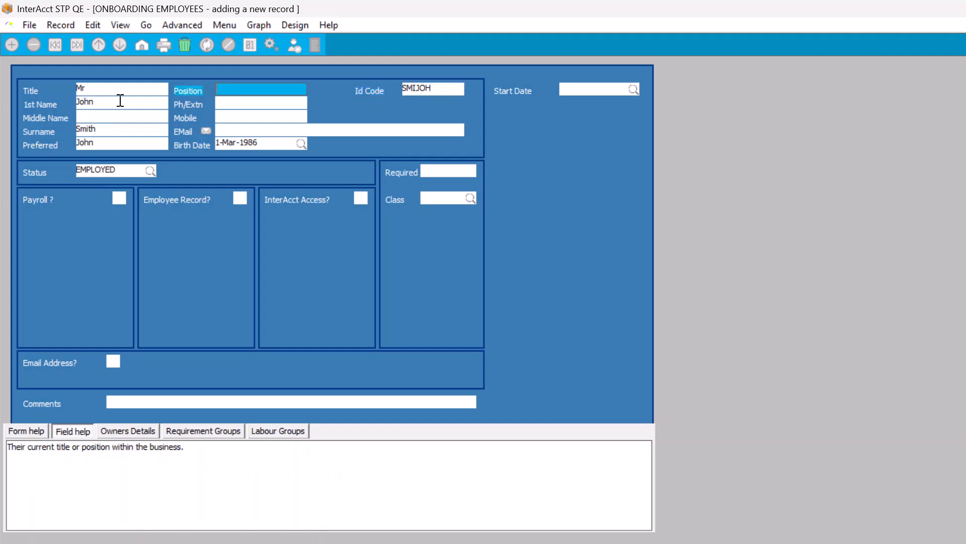
# - Enter position Fire Marshall, the employee's mobile number and personal email address
pyautogui.write('Fire Marshall')
pyautogui.press('Tab')
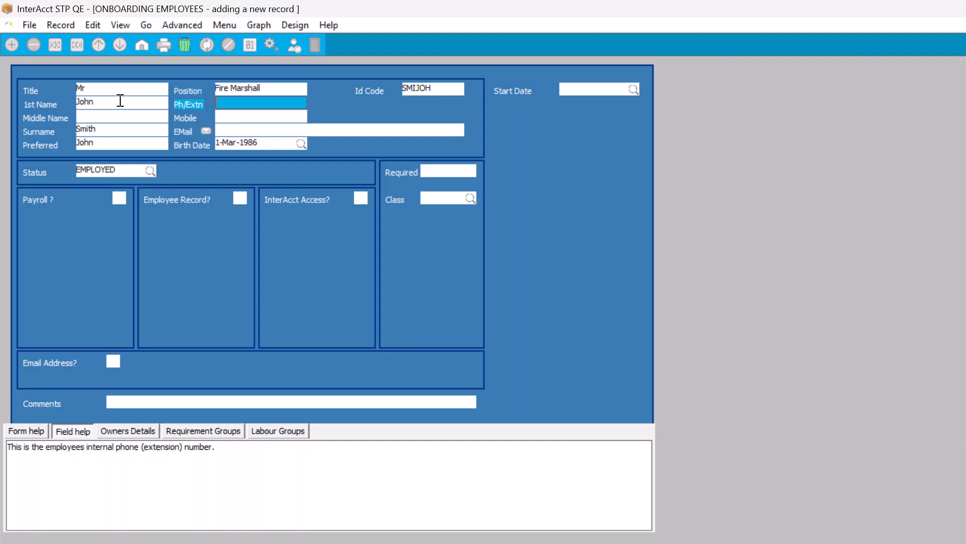
pyautogui.press('Tab')
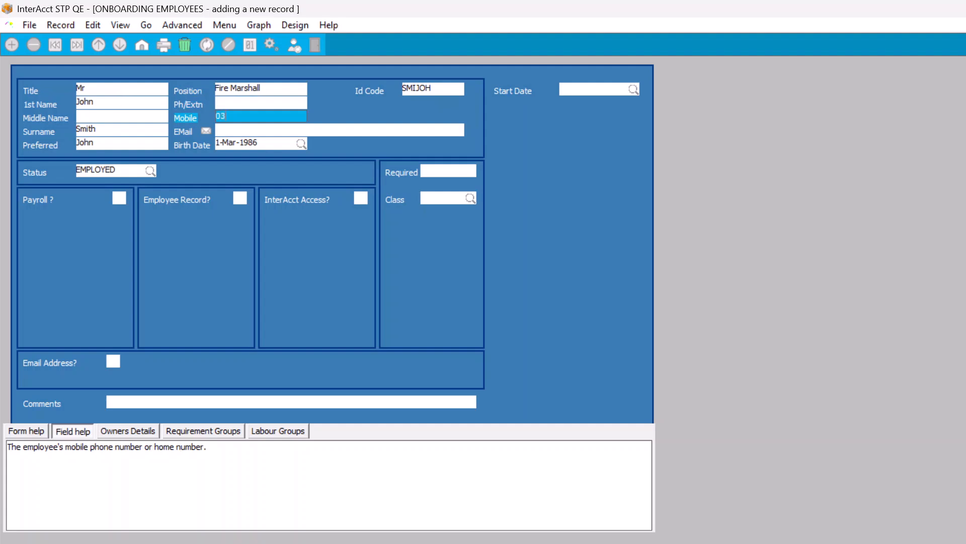
pyautogui.hotkey('shift', 'Tab')
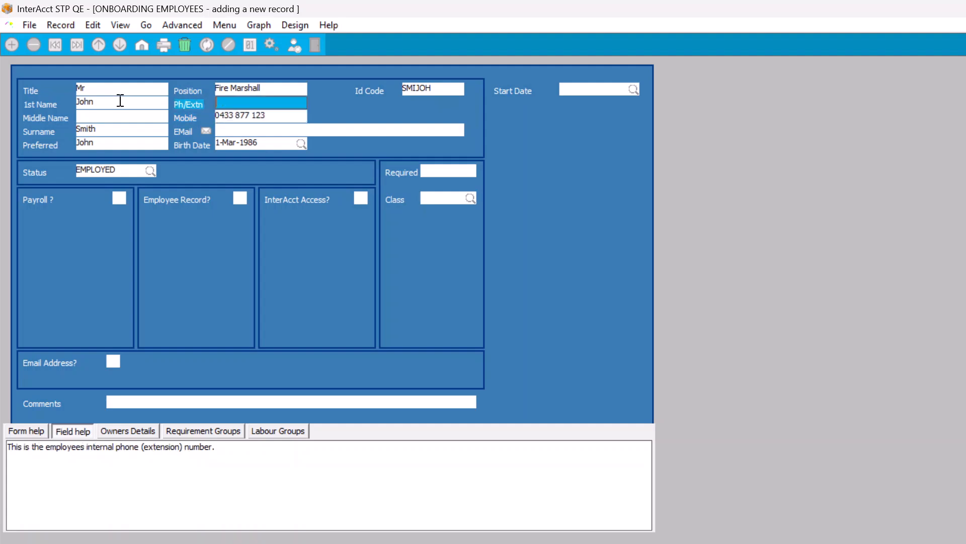
pyautogui.press('Tab')
pyautogui.press('Tab')
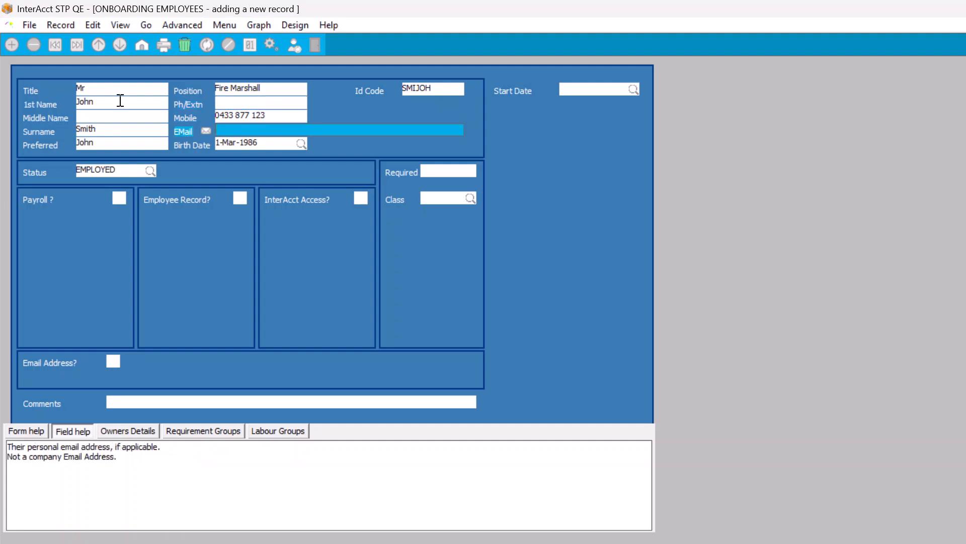
pyautogui.press('Tab')
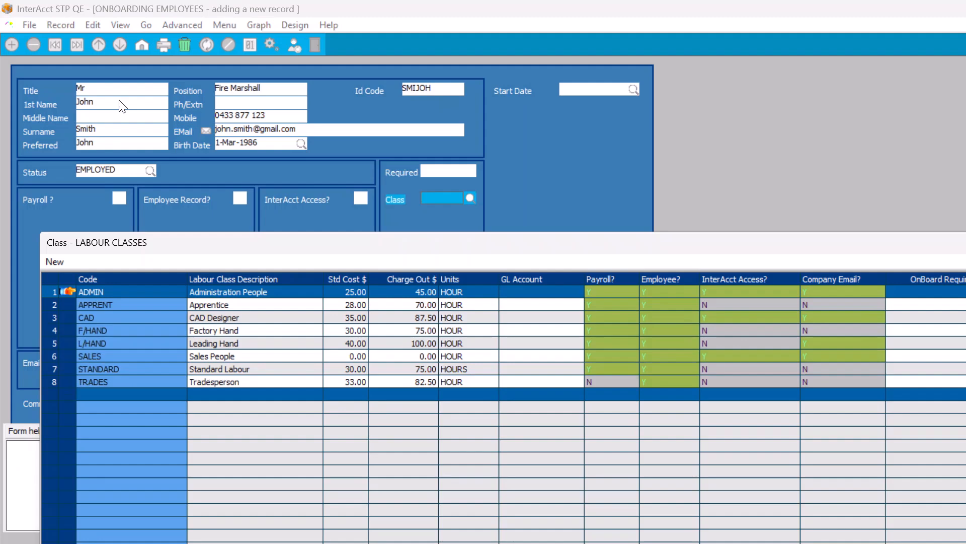
pyautogui.press('Down')
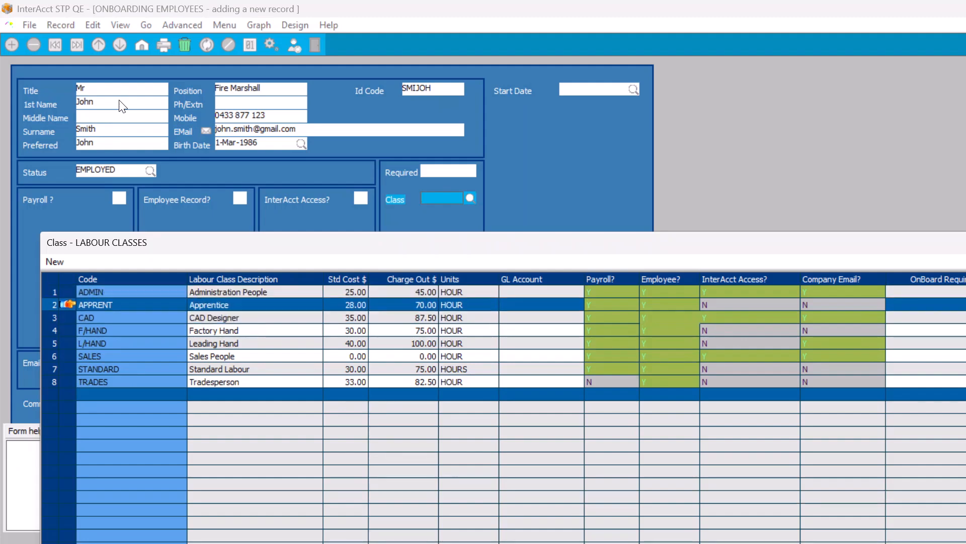
pyautogui.press('Down')
pyautogui.press('Up')
pyautogui.press('Up')
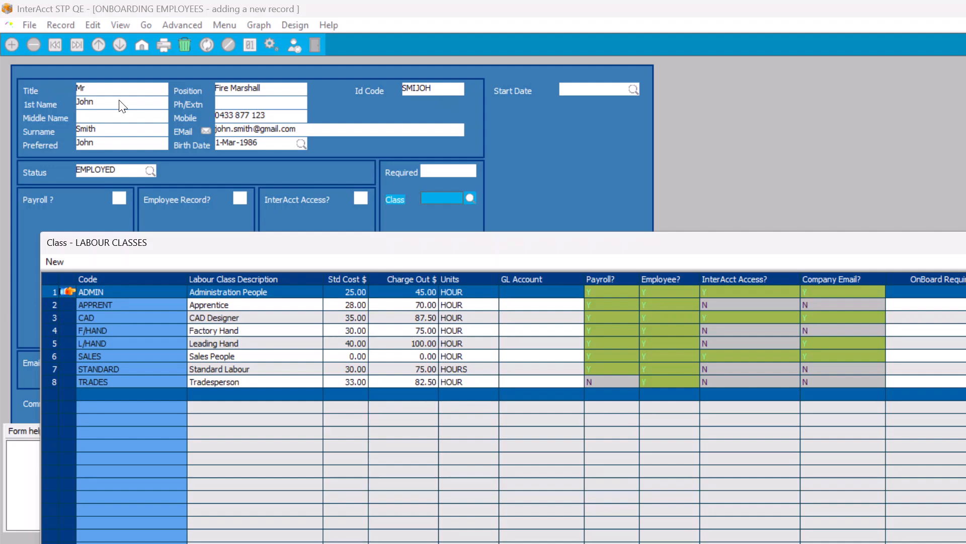
pyautogui.press('Return')
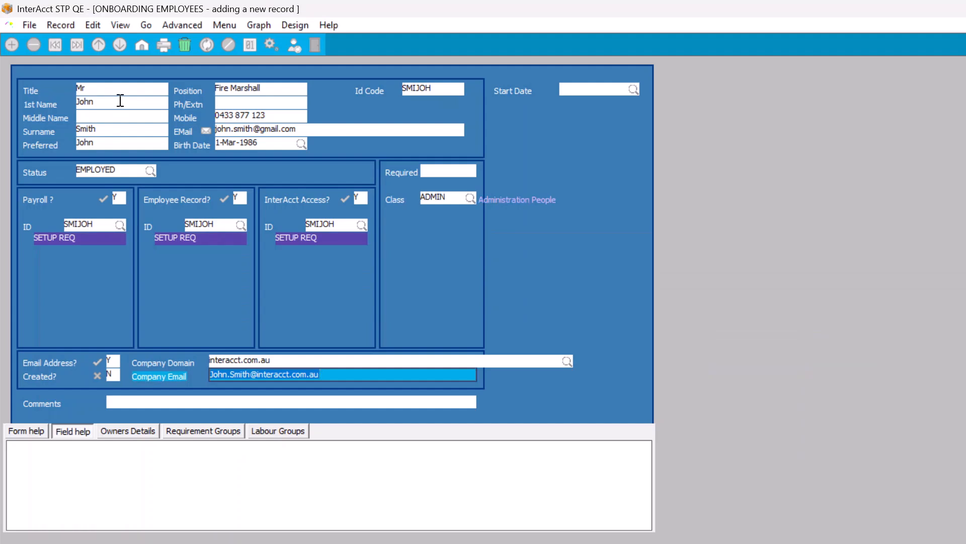
# - Set InterAcct Access to N and Start Date to 13-May-2026, then save the record
pyautogui.click(363, 202)
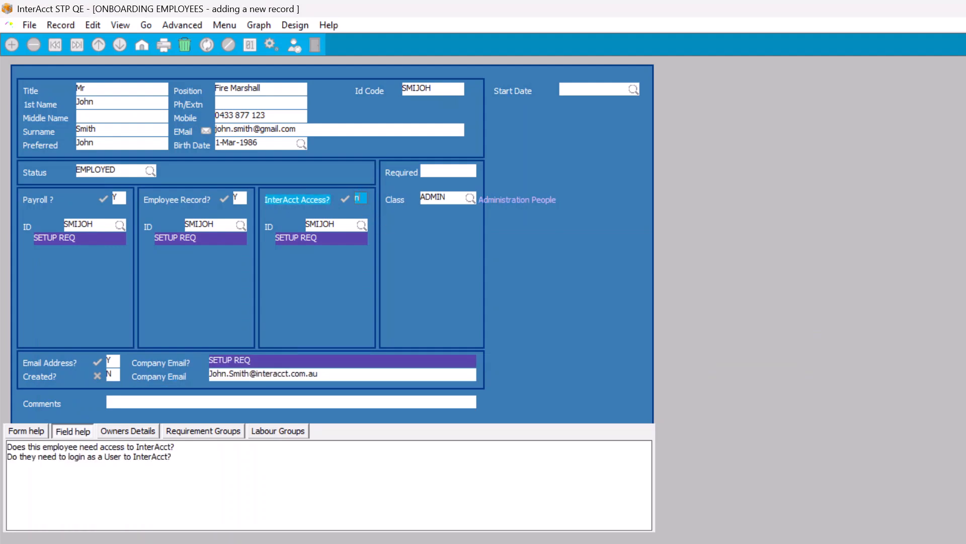
pyautogui.write('n')
pyautogui.press('Tab')
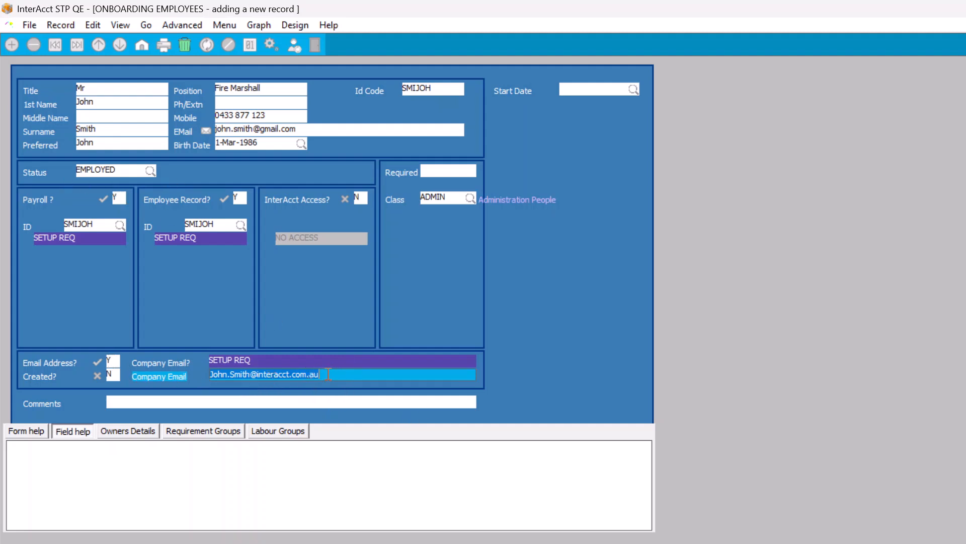
pyautogui.press('Tab')
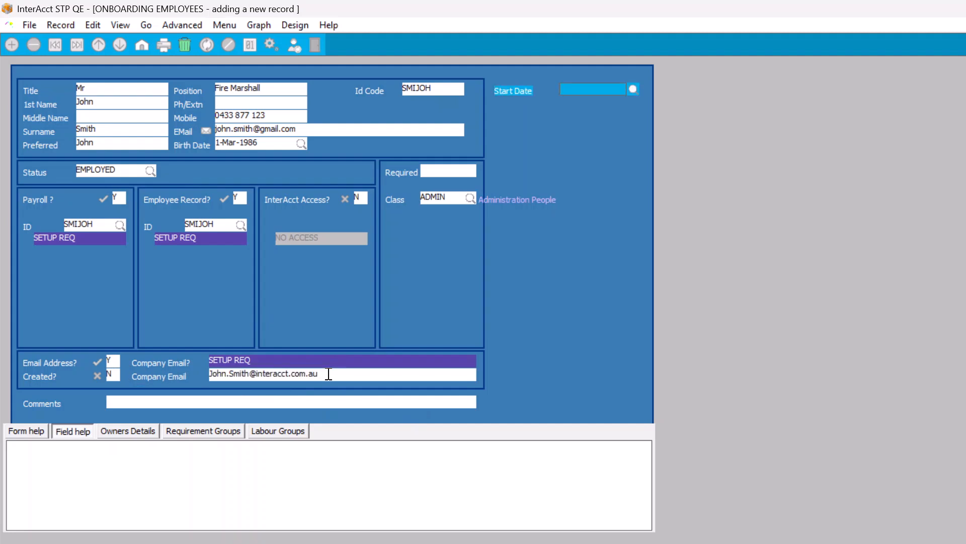
pyautogui.write('13.')
pyautogui.press('Tab')
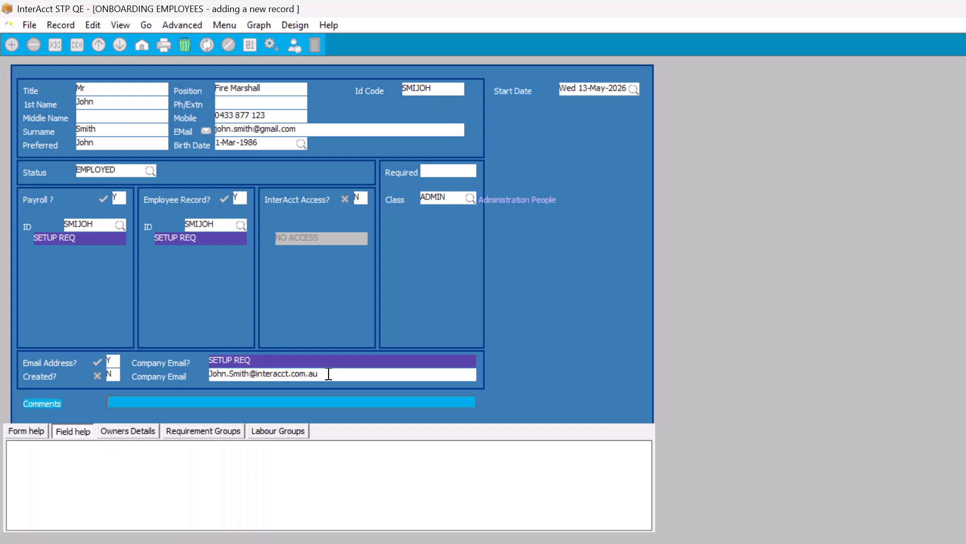
pyautogui.press('Return')
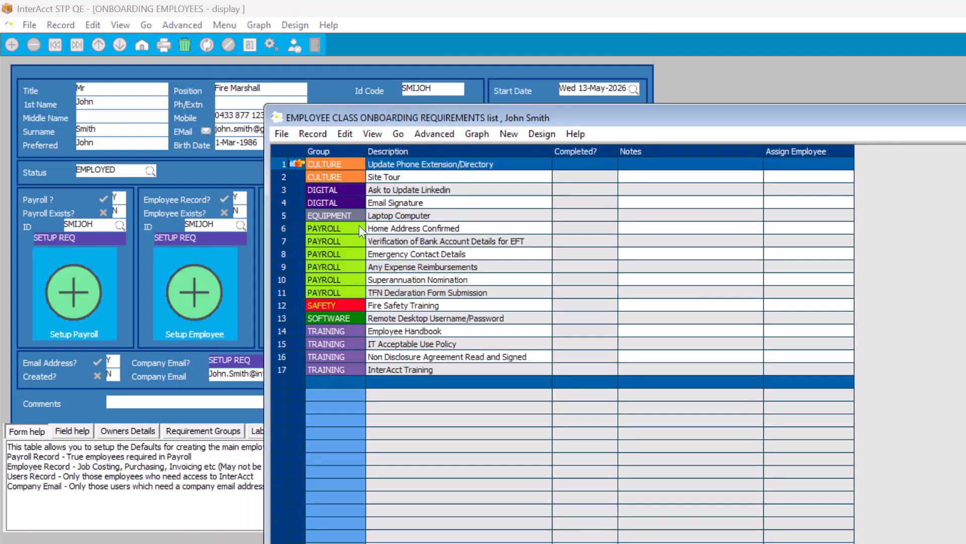
# - Move the 17-item Onboarding Requirements window around to inspect it, then close it
pyautogui.moveTo(394, 121); pyautogui.dragTo(377, 99)
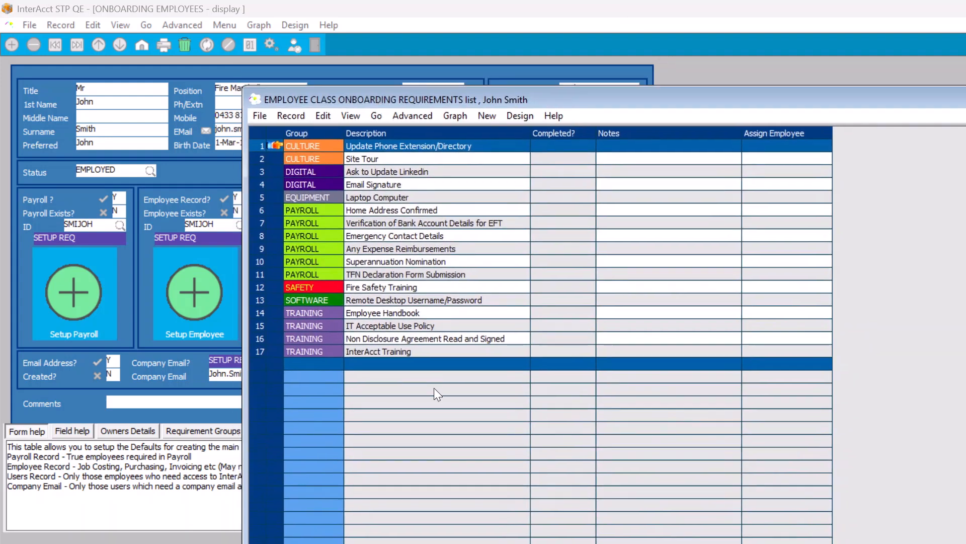
pyautogui.moveTo(567, 99); pyautogui.dragTo(496, 333)
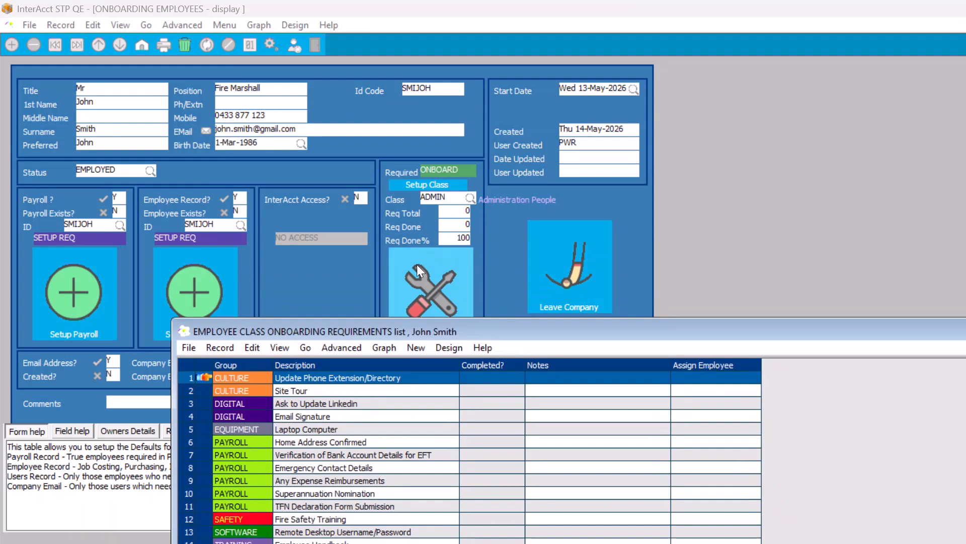
pyautogui.moveTo(417, 334); pyautogui.dragTo(517, 168)
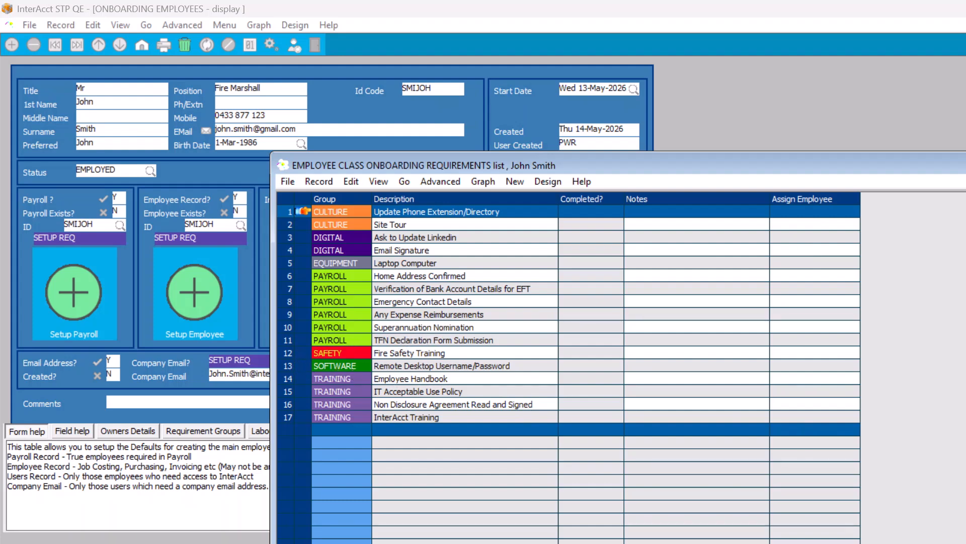
pyautogui.press('Escape')
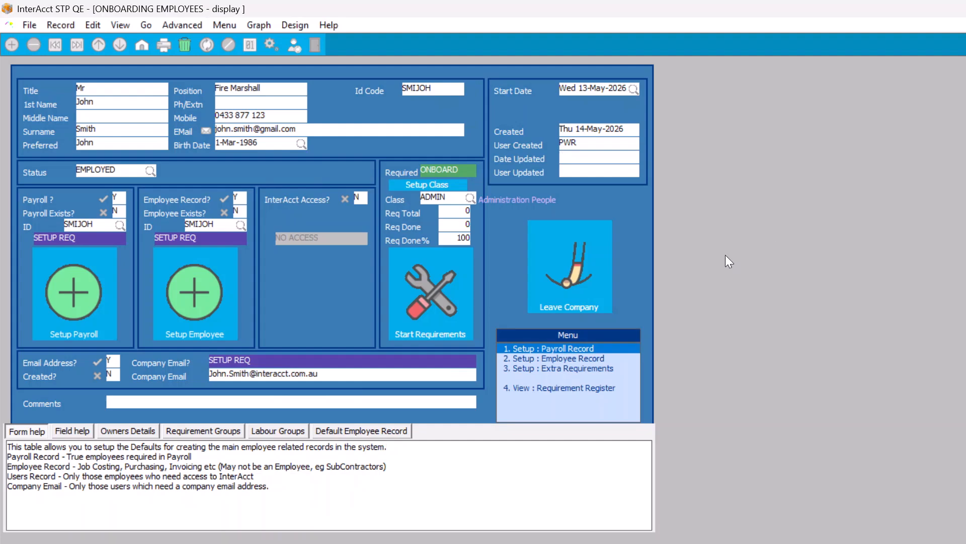
# - Go back to the Employee Menu and list all OnBoarding employees
pyautogui.press('Escape')
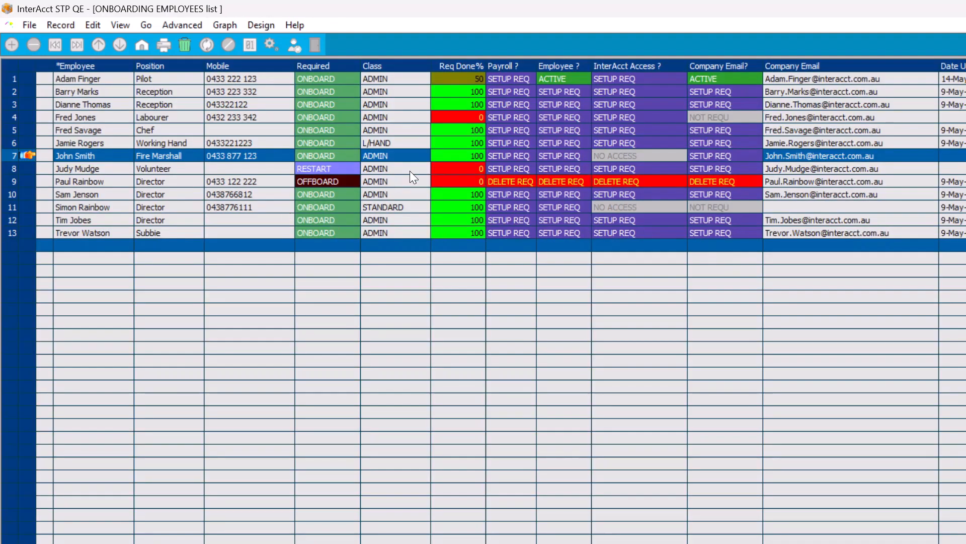
pyautogui.press('Escape')
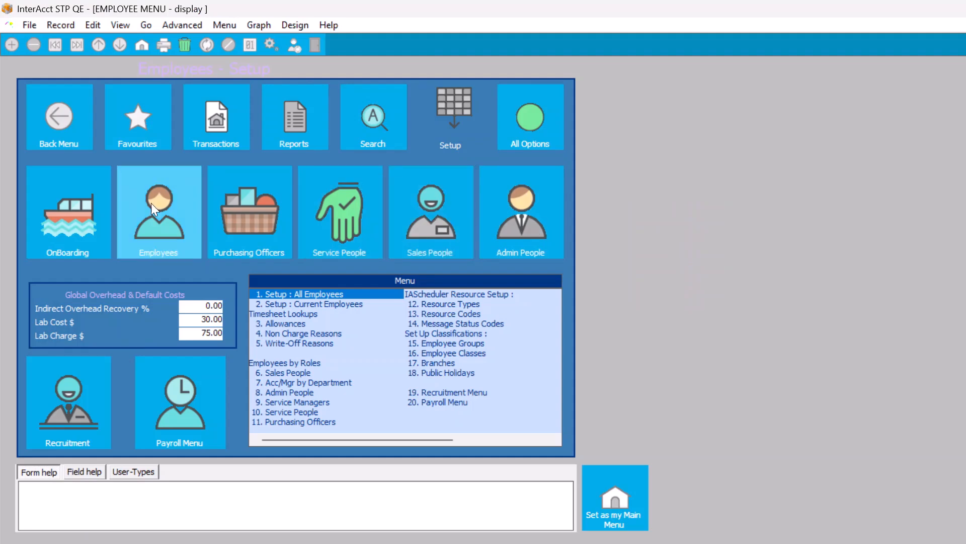
pyautogui.click(85, 209)
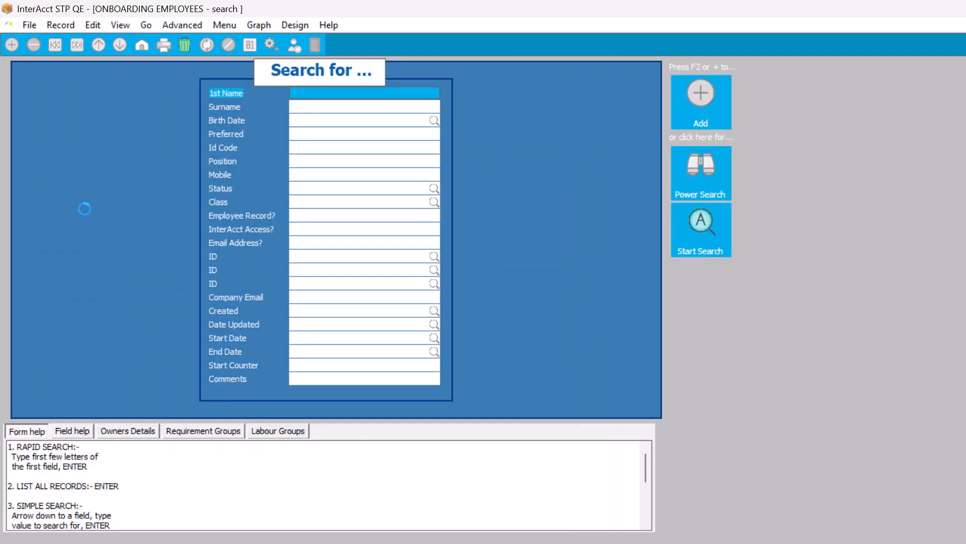
pyautogui.press('Return')
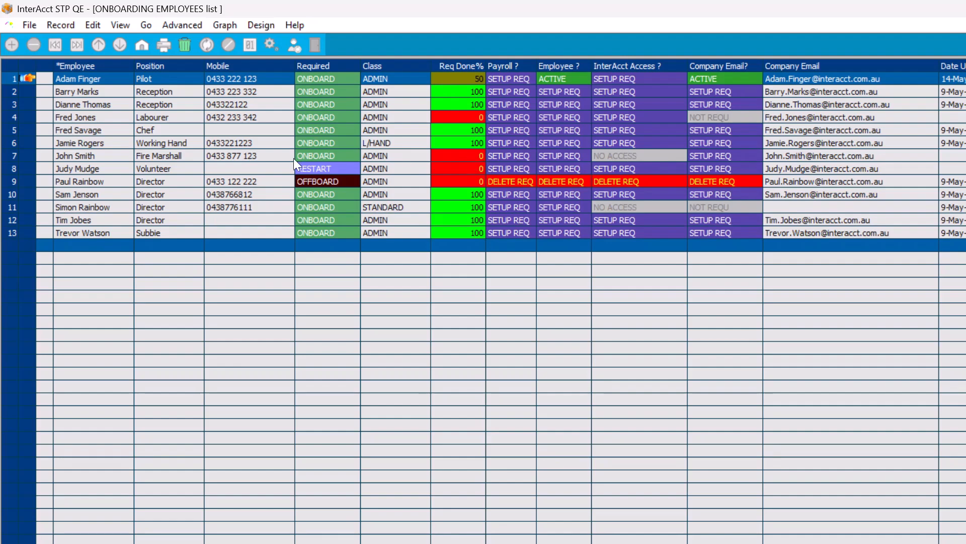
# - Open the offboarded director's record in row 9 and start a Rejoin Company form
pyautogui.doubleClick(12, 153)
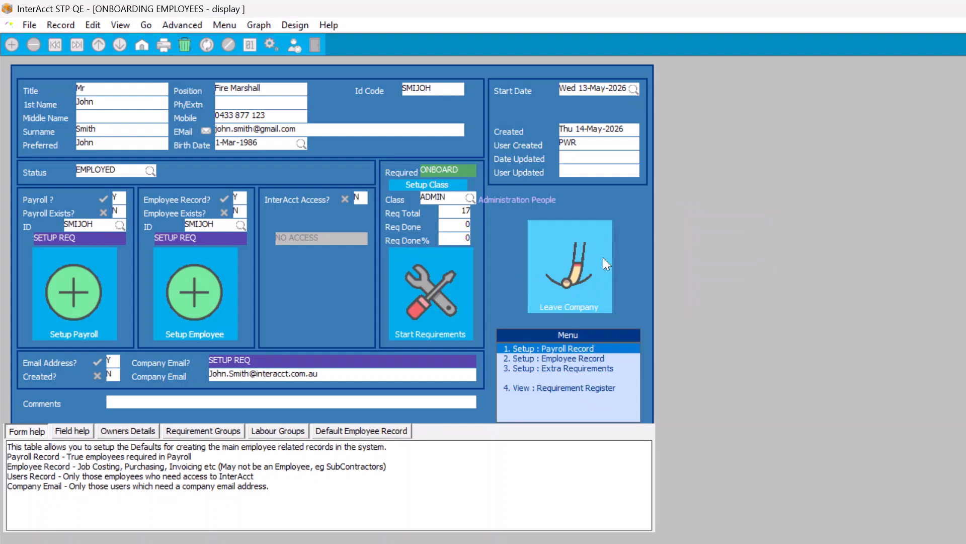
pyautogui.press('Escape')
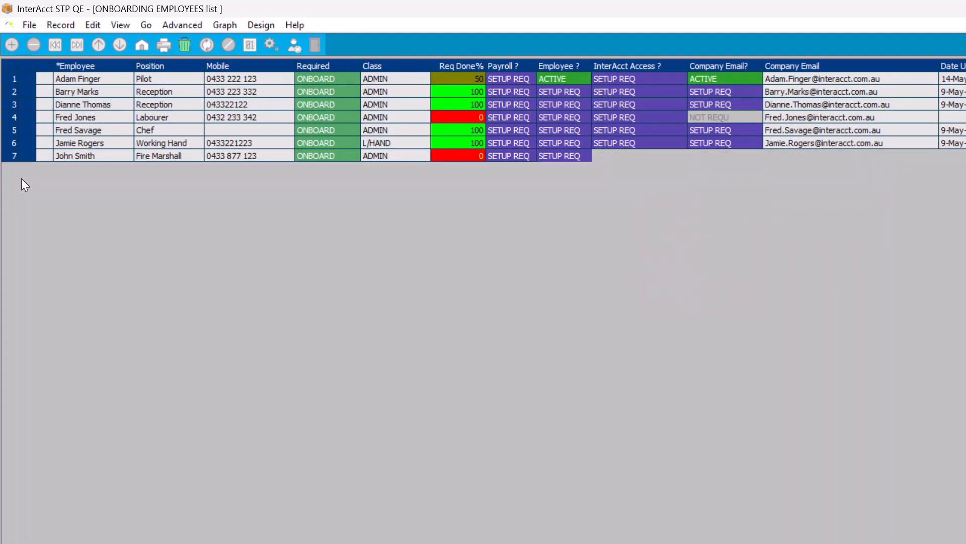
pyautogui.doubleClick(20, 181)
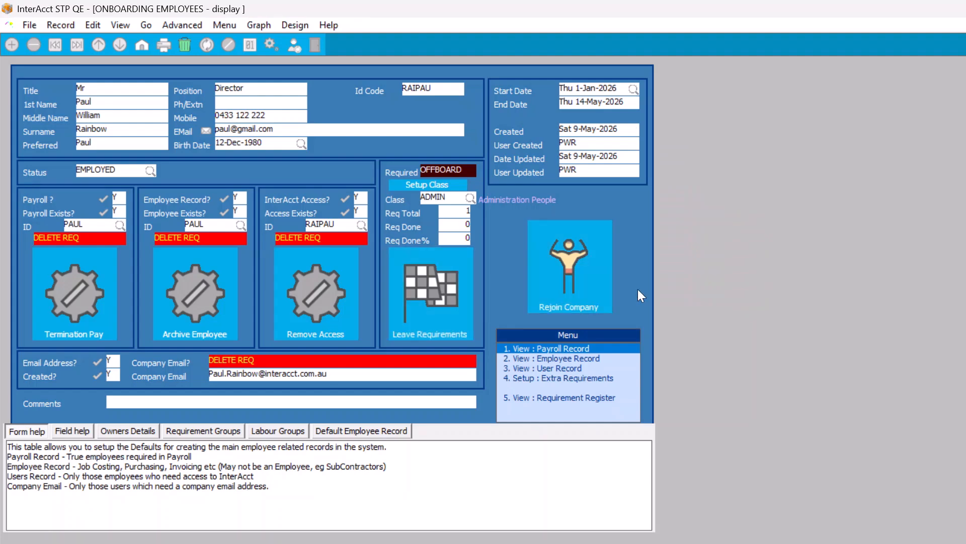
pyautogui.click(569, 259)
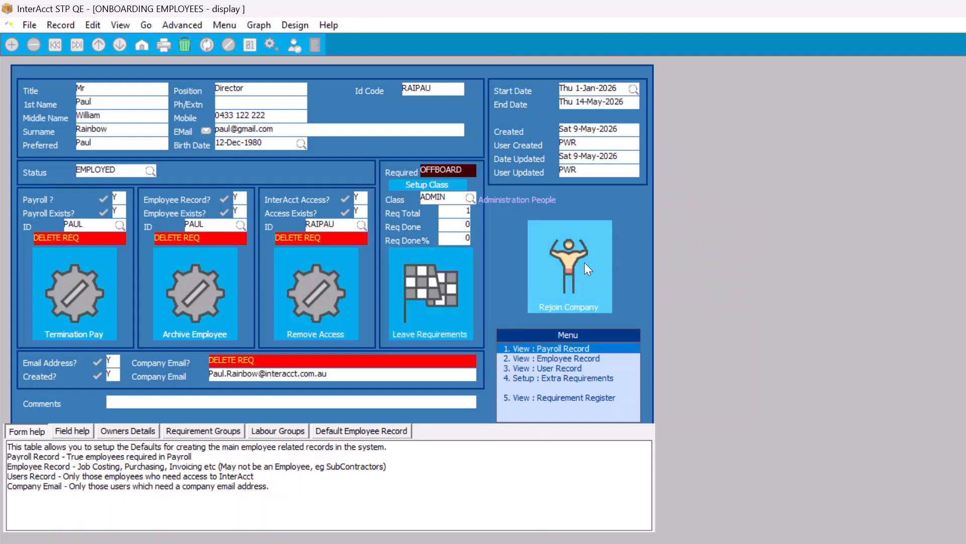
pyautogui.click(578, 271)
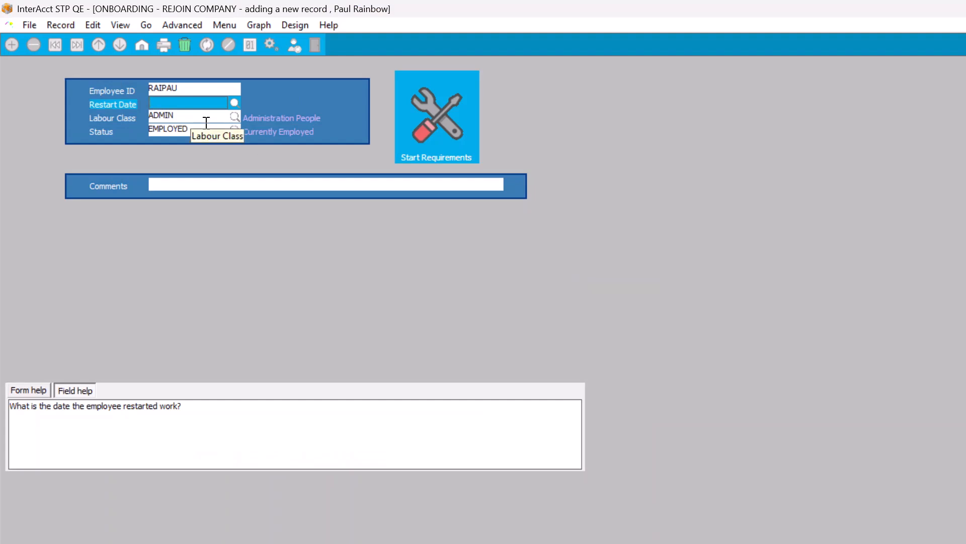
# - Set restart date 20-May-2026, keep class ADMIN, comment 'Restarted after workers comp', and save
pyautogui.write('20.')
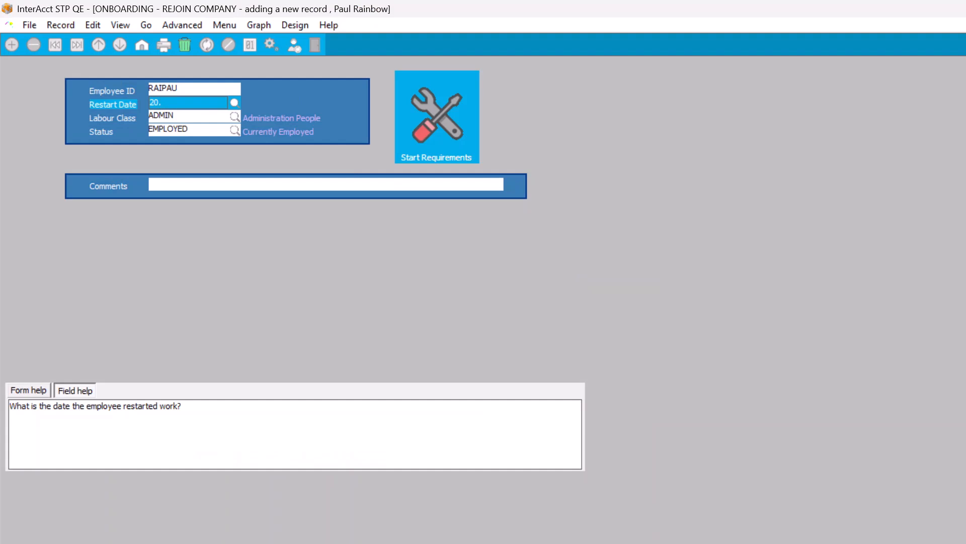
pyautogui.press('Tab')
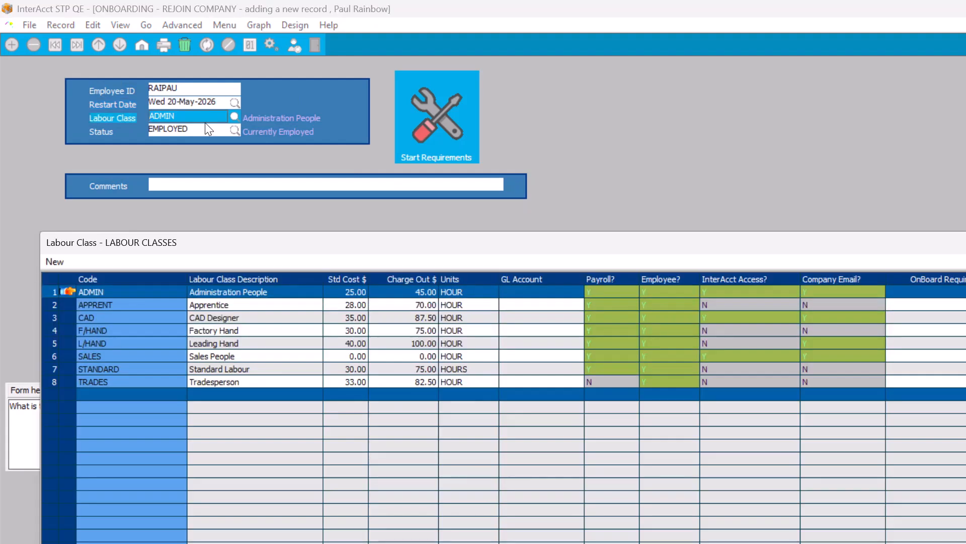
pyautogui.press('Down')
pyautogui.press('Down')
pyautogui.press('Down')
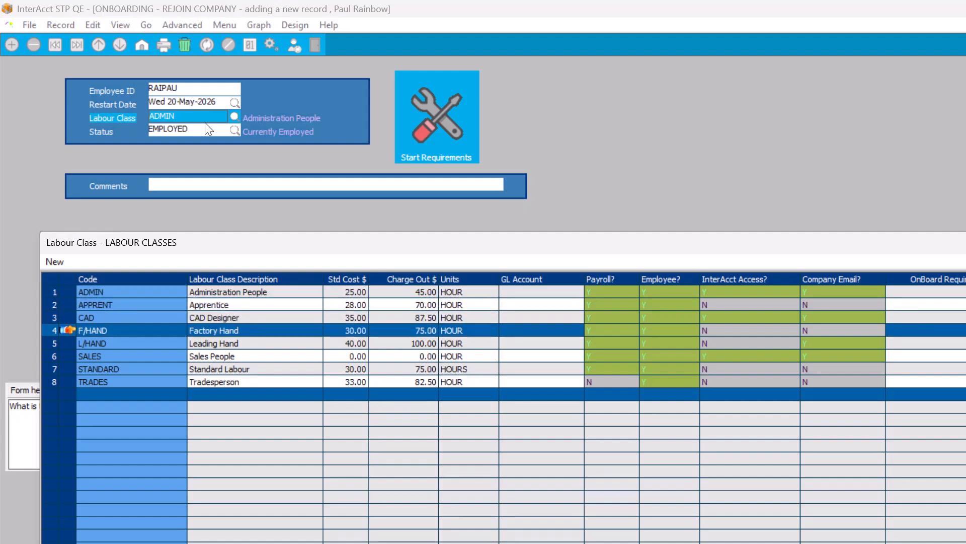
pyautogui.press('Escape')
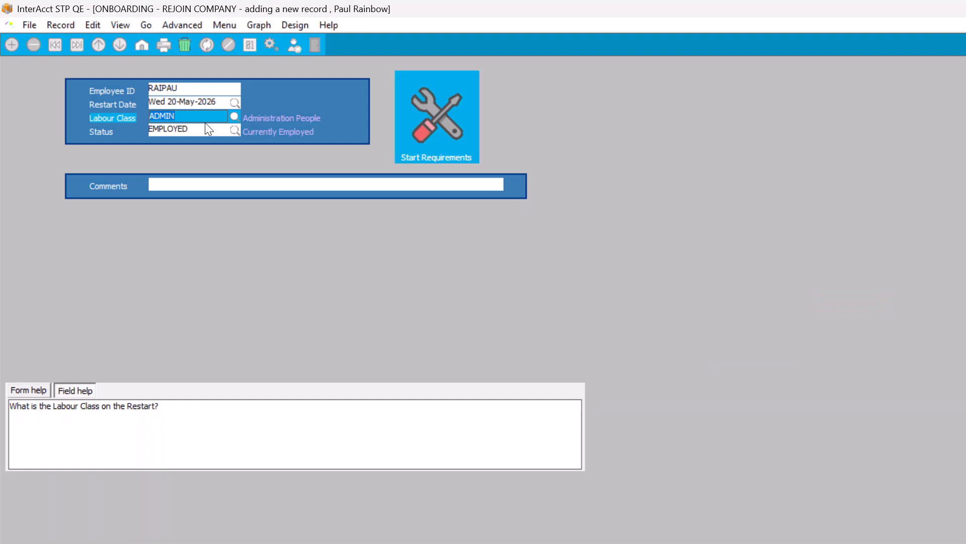
pyautogui.press('Tab')
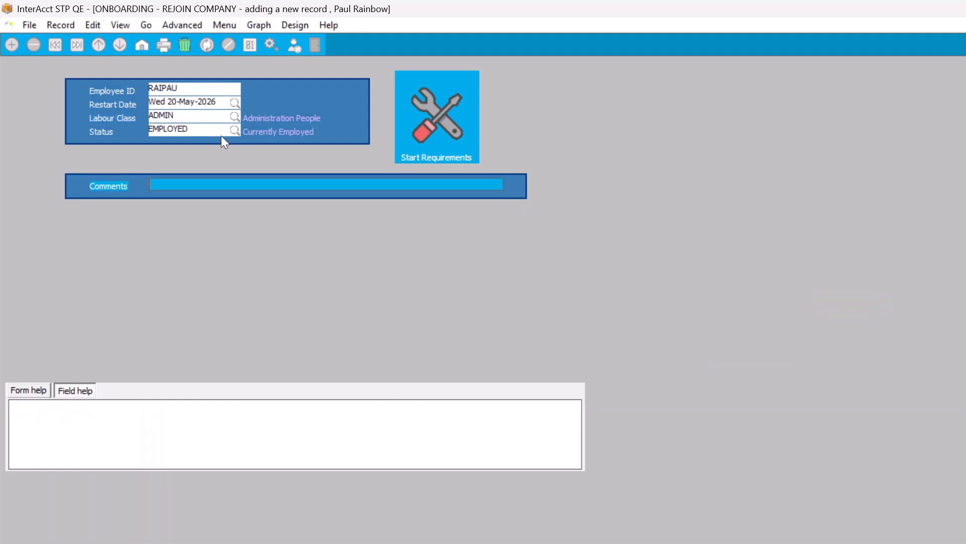
pyautogui.write('Restarted after workers comp')
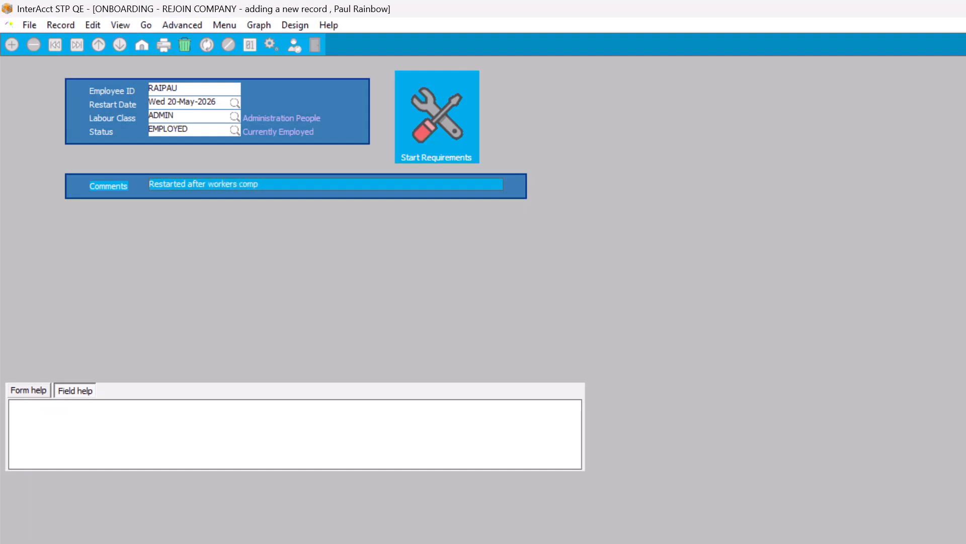
pyautogui.press('Return')
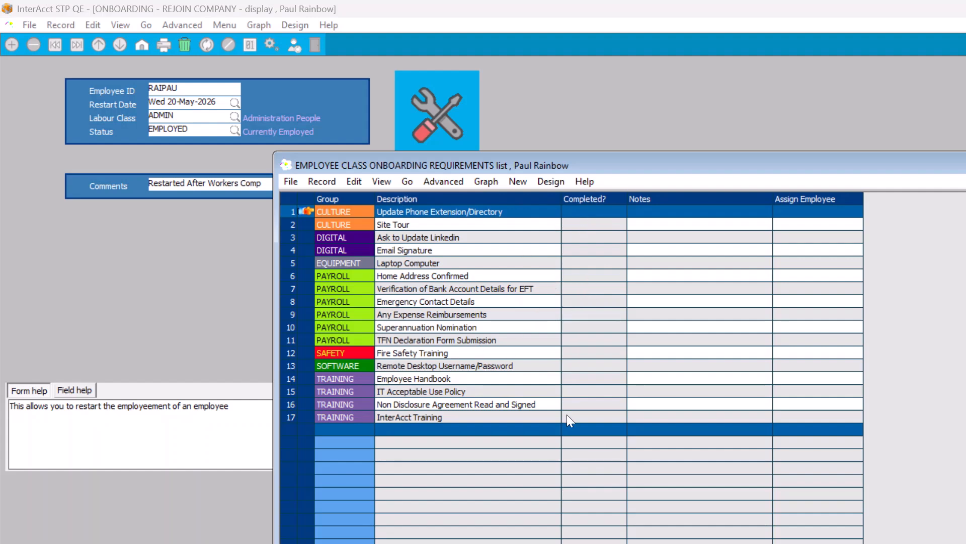
# - Close the requirements list and rejoin form, then open the director's System Users record
pyautogui.press('Escape')
pyautogui.press('Escape')
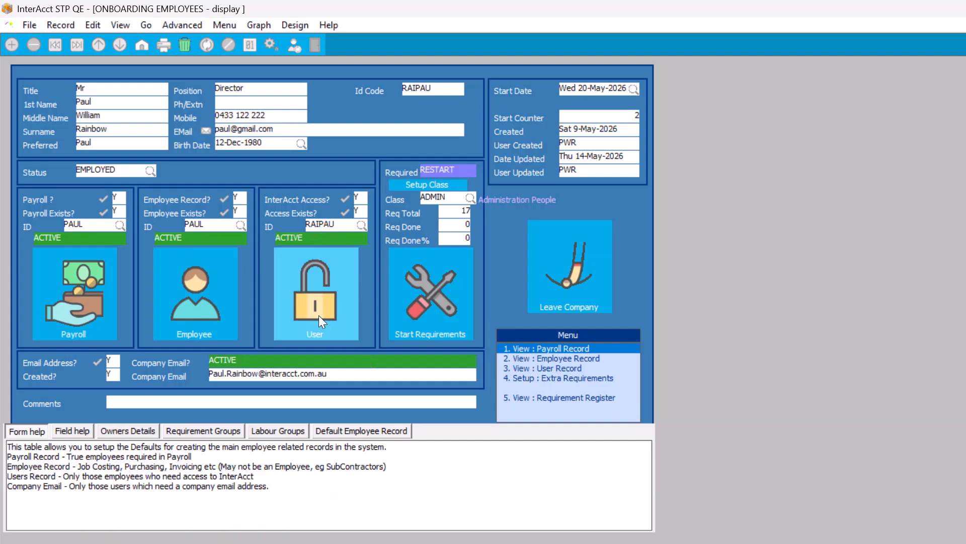
pyautogui.click(308, 302)
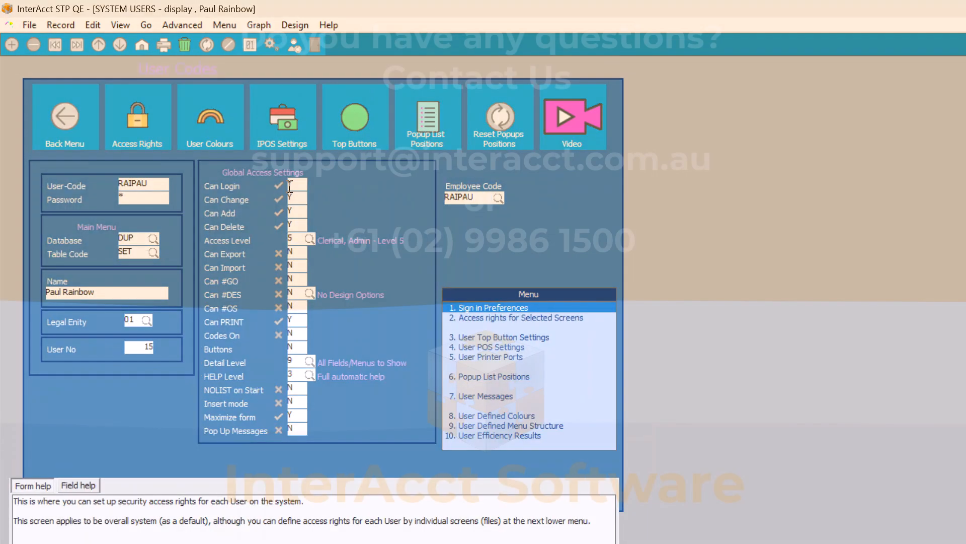